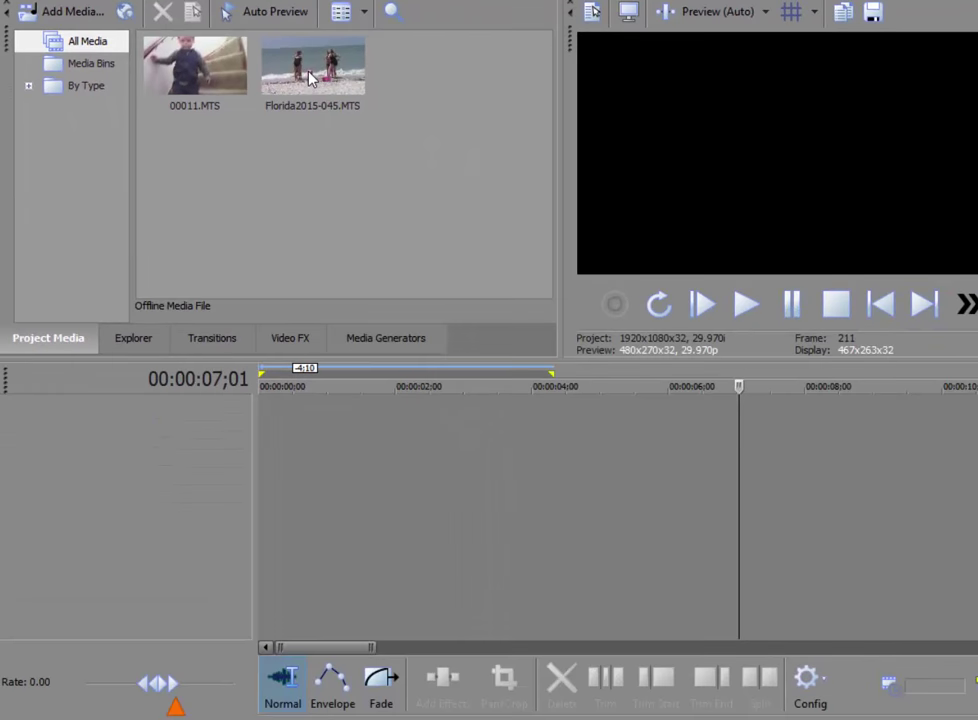
Add Florida2015-045.MTS at the timeline start as video only, across time, with no audio
{"action": "left_click", "coordinate": [298, 80]}
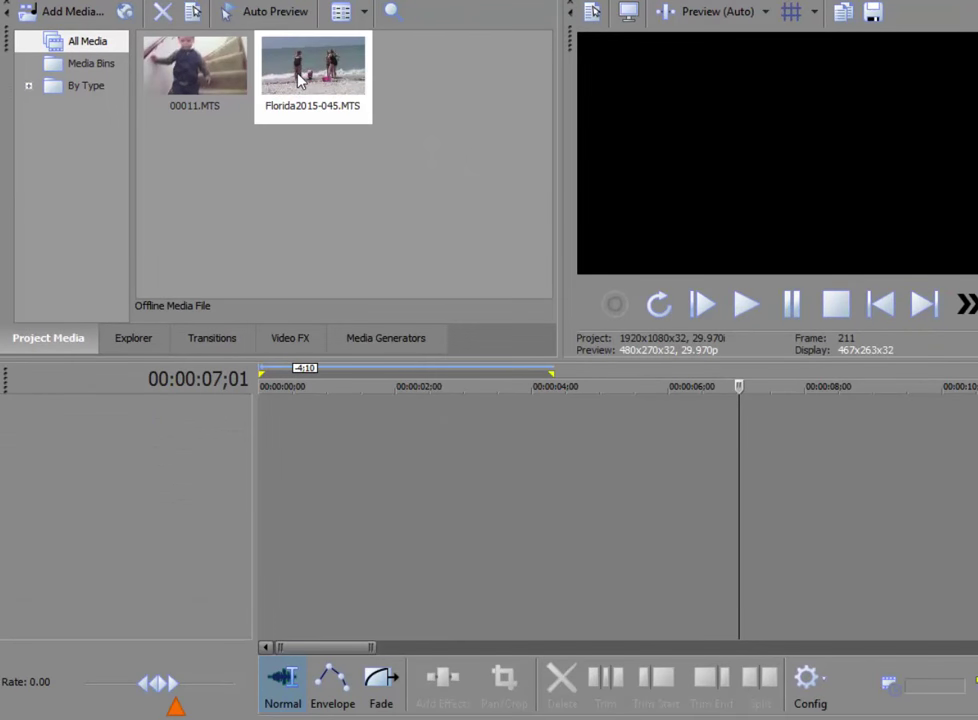
{"action": "left_click_drag", "start_coordinate": [298, 80], "coordinate": [245, 447]}
{"action": "left_click_drag", "start_coordinate": [236, 512], "coordinate": [259, 505]}
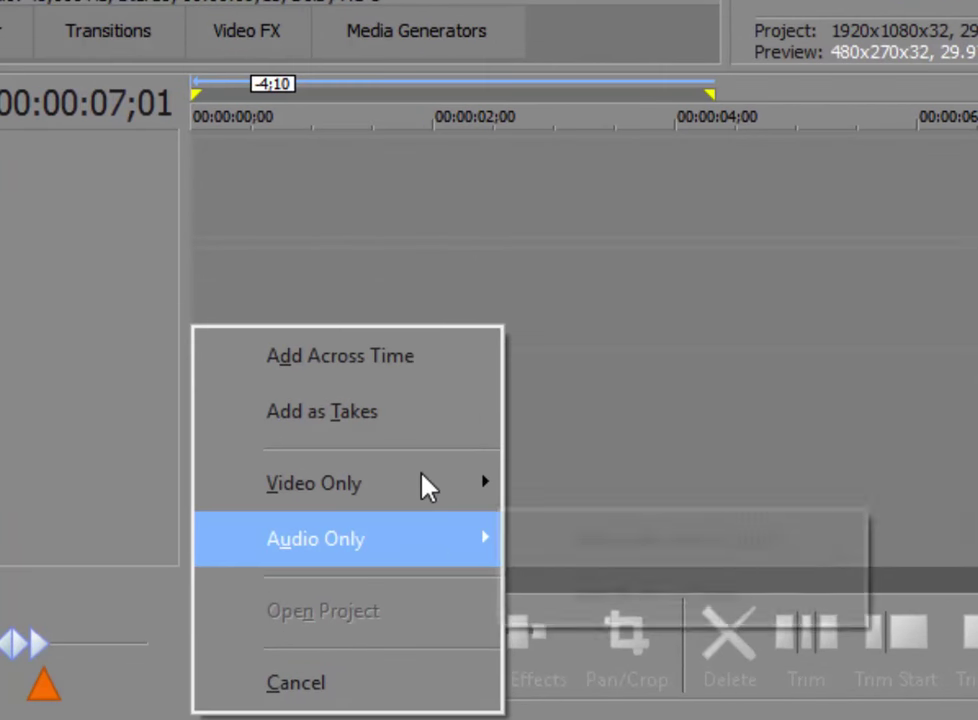
{"action": "mouse_move", "coordinate": [428, 487]}
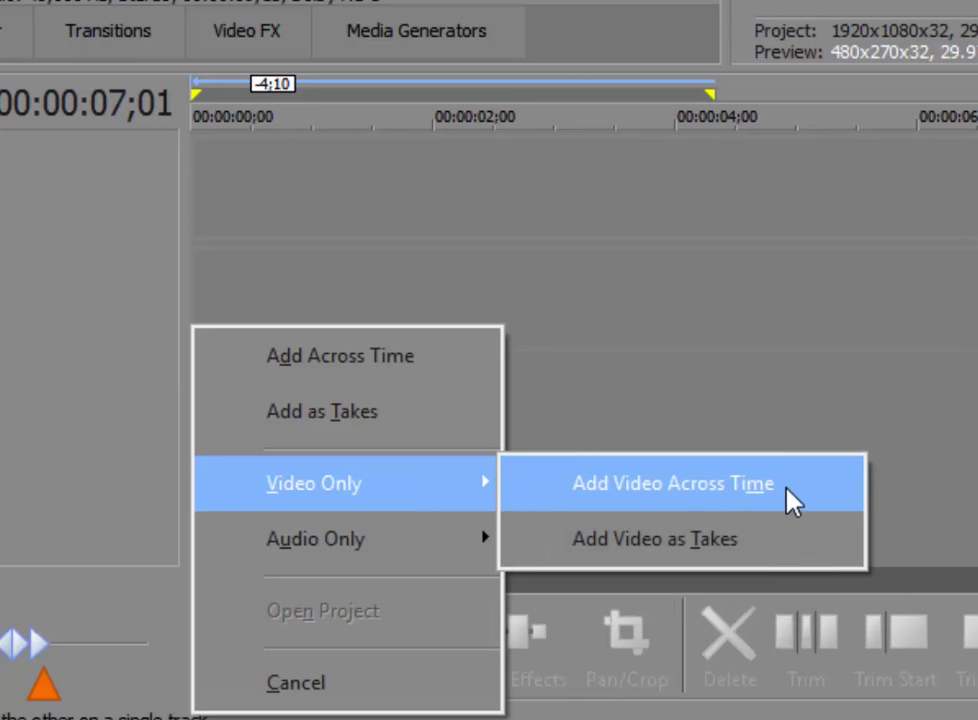
{"action": "left_click", "coordinate": [822, 492]}
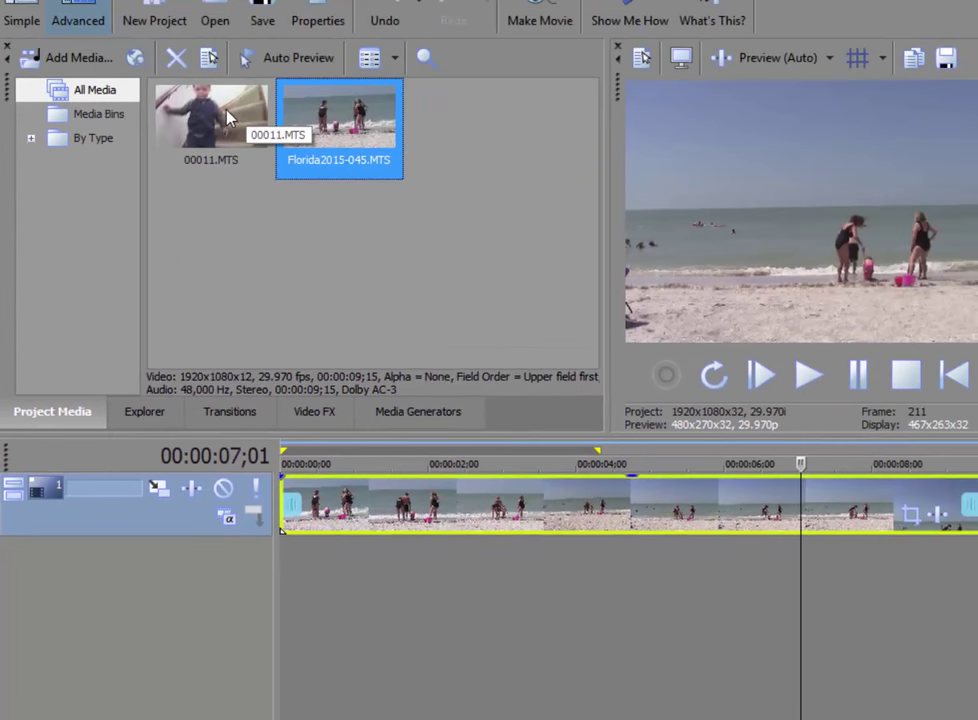
Add 00011.MTS as video only on a new top track at the timeline start
{"action": "left_click", "coordinate": [228, 118]}
{"action": "left_click_drag", "start_coordinate": [228, 118], "coordinate": [287, 468]}
{"action": "mouse_move", "coordinate": [400, 563]}
{"action": "left_click", "coordinate": [522, 563]}
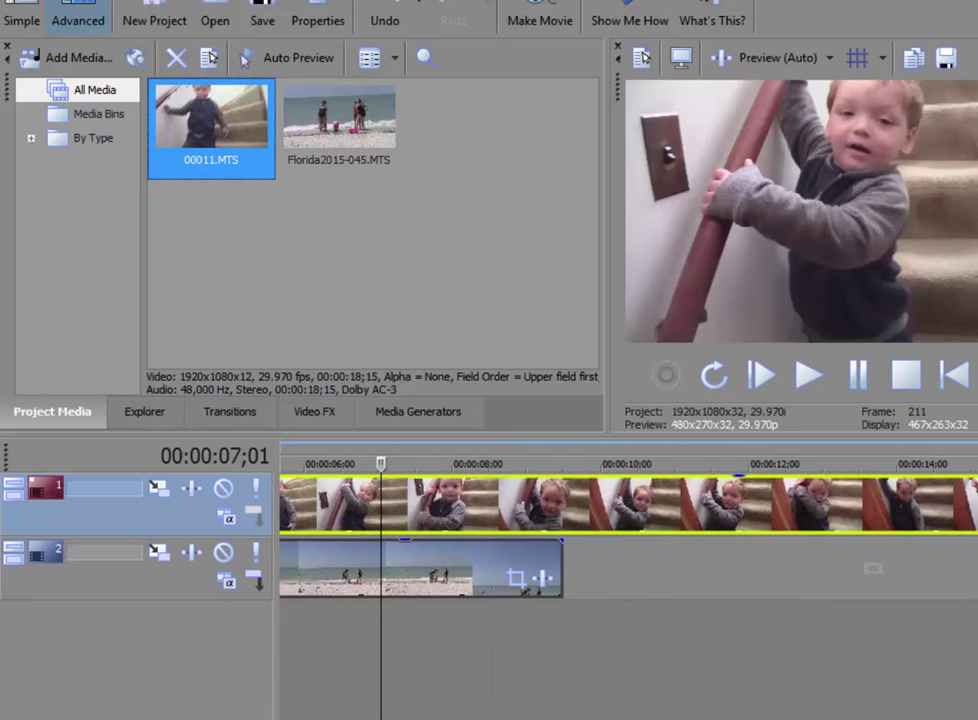
Trim the stairs clip's end back to about 9 s, matching the beach clip
{"action": "scroll", "coordinate": [628, 530], "scroll_direction": "left", "scroll_amount": 5}
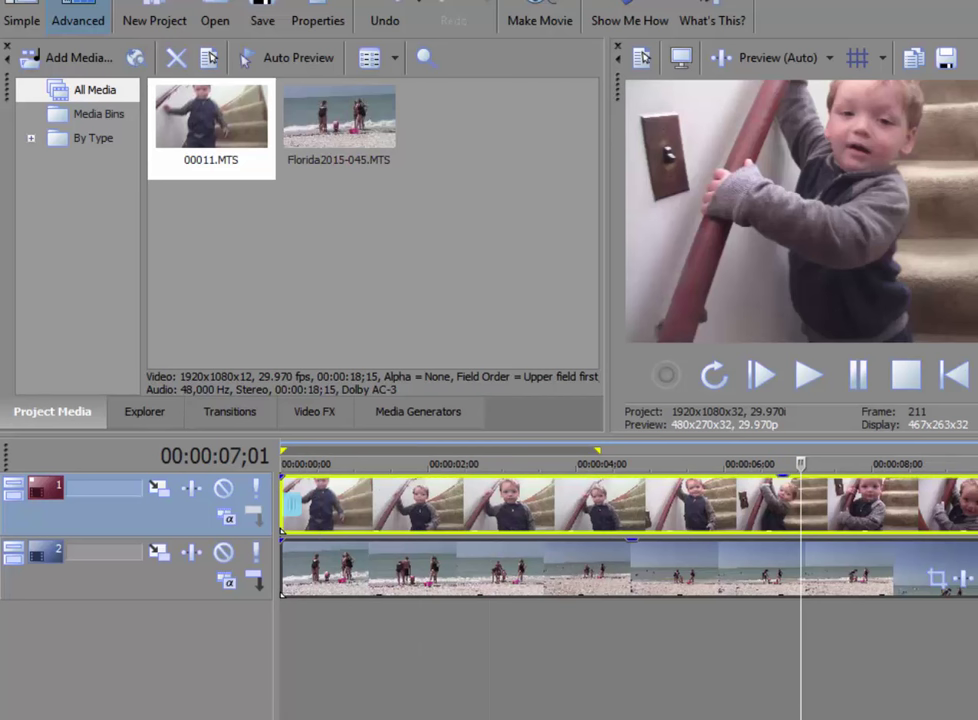
{"action": "scroll", "coordinate": [628, 530], "scroll_direction": "right", "scroll_amount": 5}
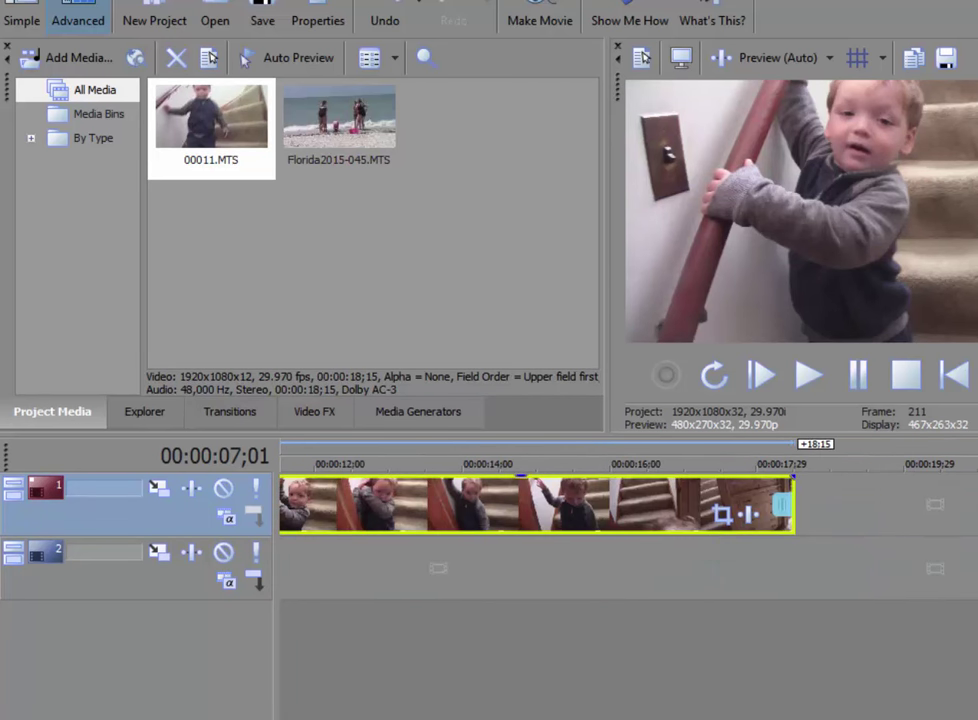
{"action": "left_click_drag", "start_coordinate": [785, 503], "coordinate": [957, 436]}
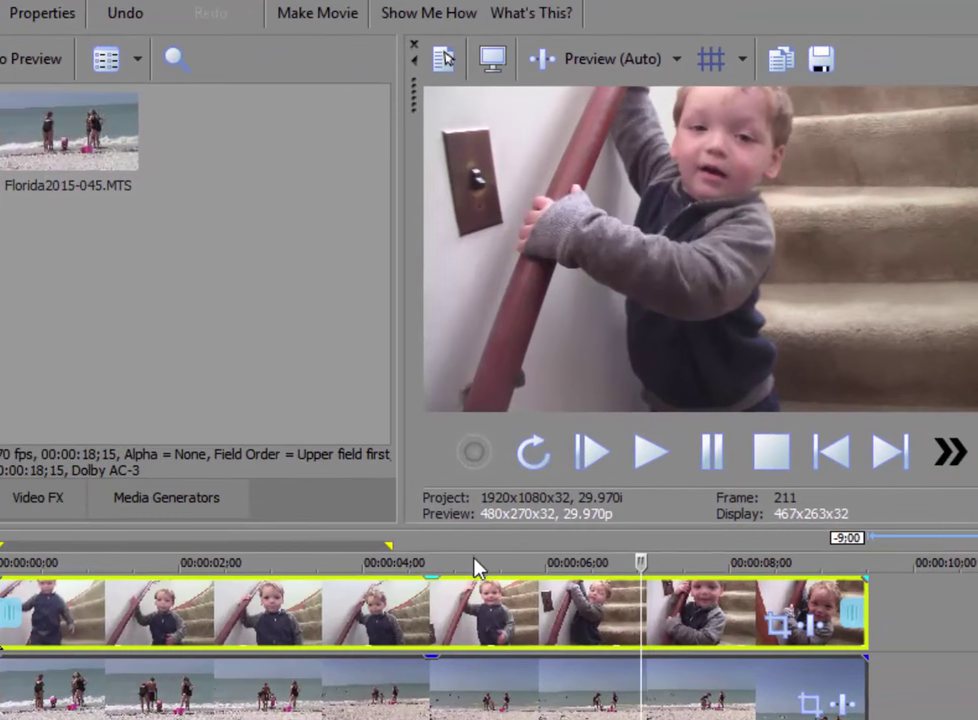
Place the playhead near 5 s and open Event Pan/Crop for the 00011 stairs event
{"action": "left_click", "coordinate": [497, 580]}
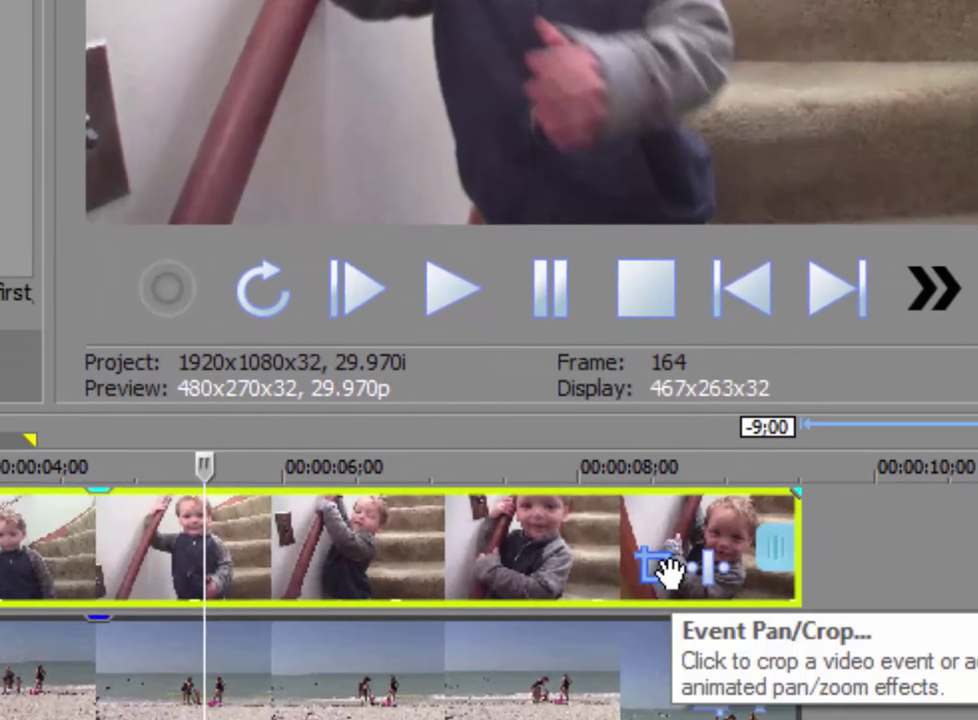
{"action": "left_click", "coordinate": [660, 580]}
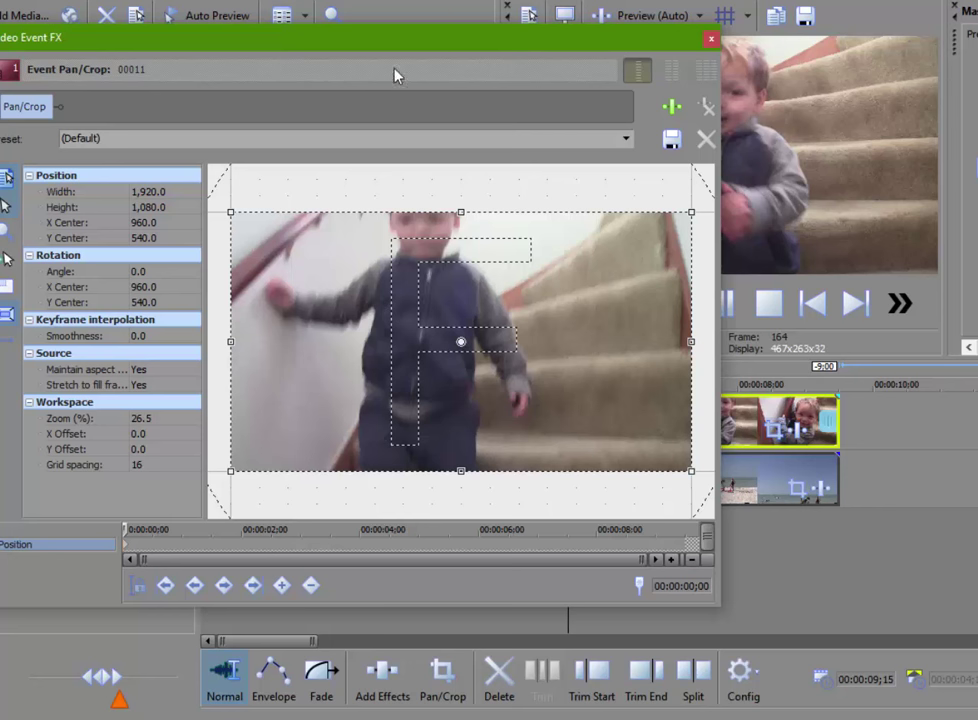
{"action": "left_click_drag", "start_coordinate": [395, 48], "coordinate": [388, 162]}
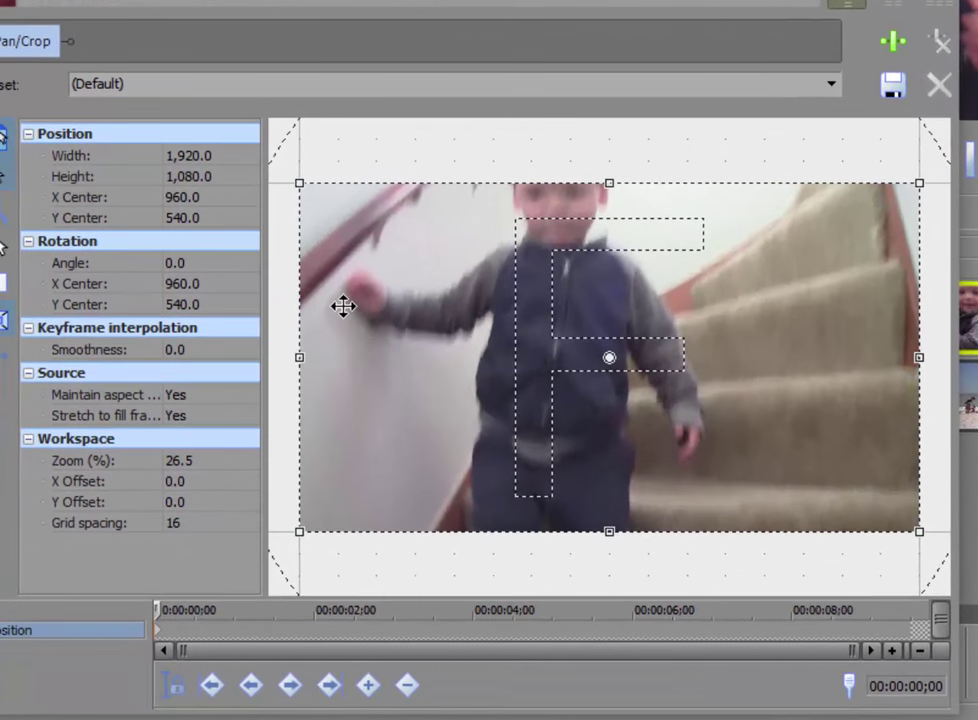
{"action": "scroll", "coordinate": [306, 348], "scroll_direction": "down", "scroll_amount": 4}
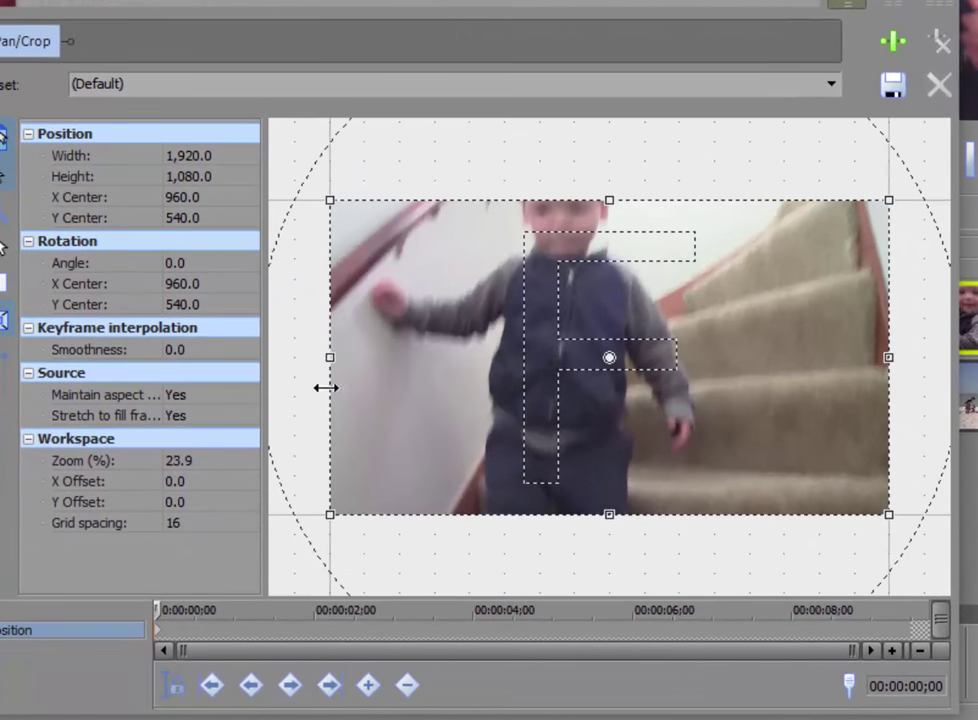
At workspace zoom 10 with aspect ratio locked, enlarge the crop box to shrink the stairs clip
{"action": "left_click", "coordinate": [190, 466]}
{"action": "type", "text": "10"}
{"action": "key", "text": "Return"}
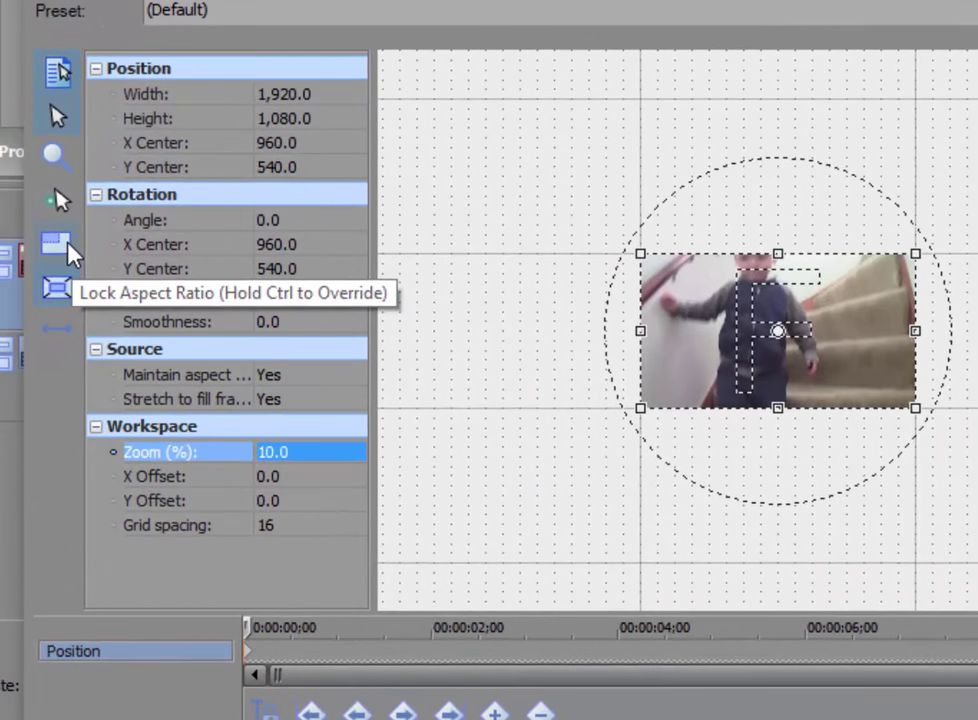
{"action": "left_click", "coordinate": [68, 252]}
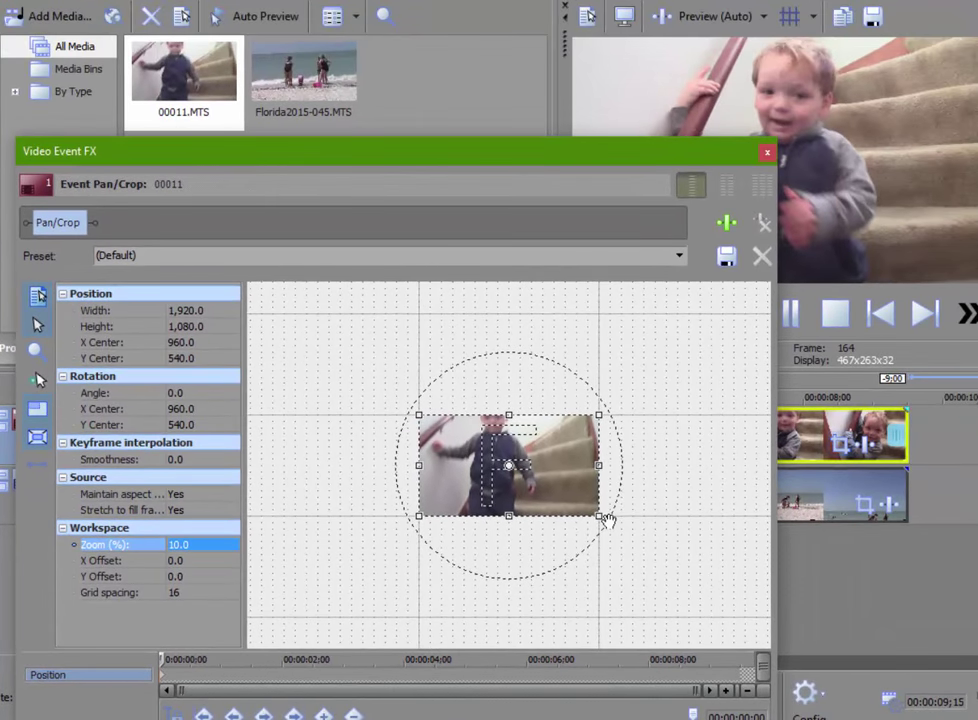
{"action": "left_click_drag", "start_coordinate": [600, 516], "coordinate": [695, 639]}
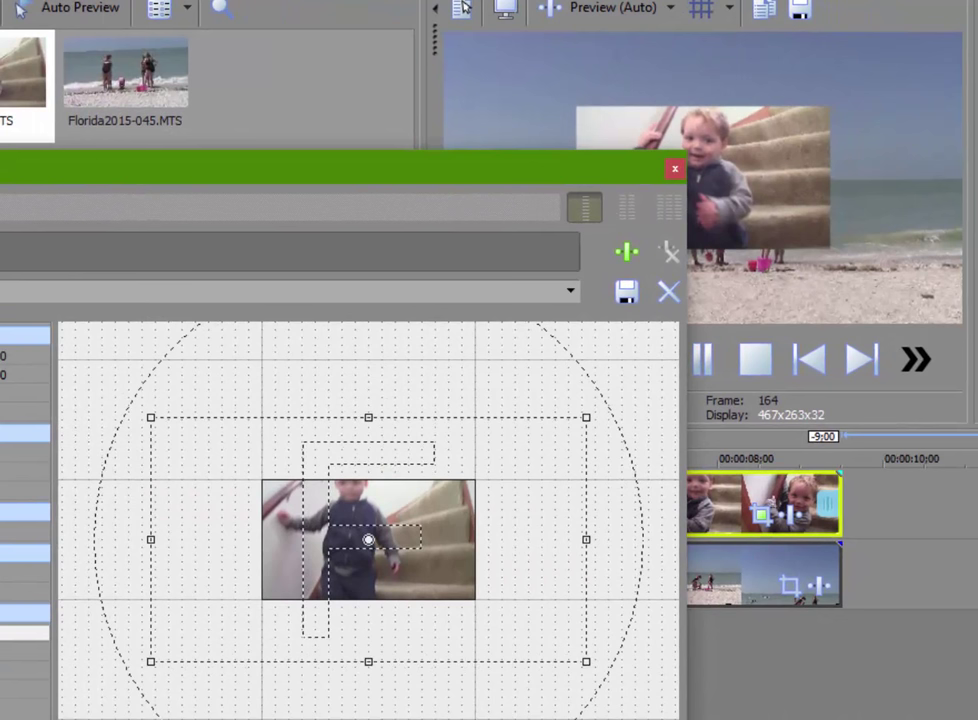
{"action": "left_click_drag", "start_coordinate": [586, 661], "coordinate": [609, 719]}
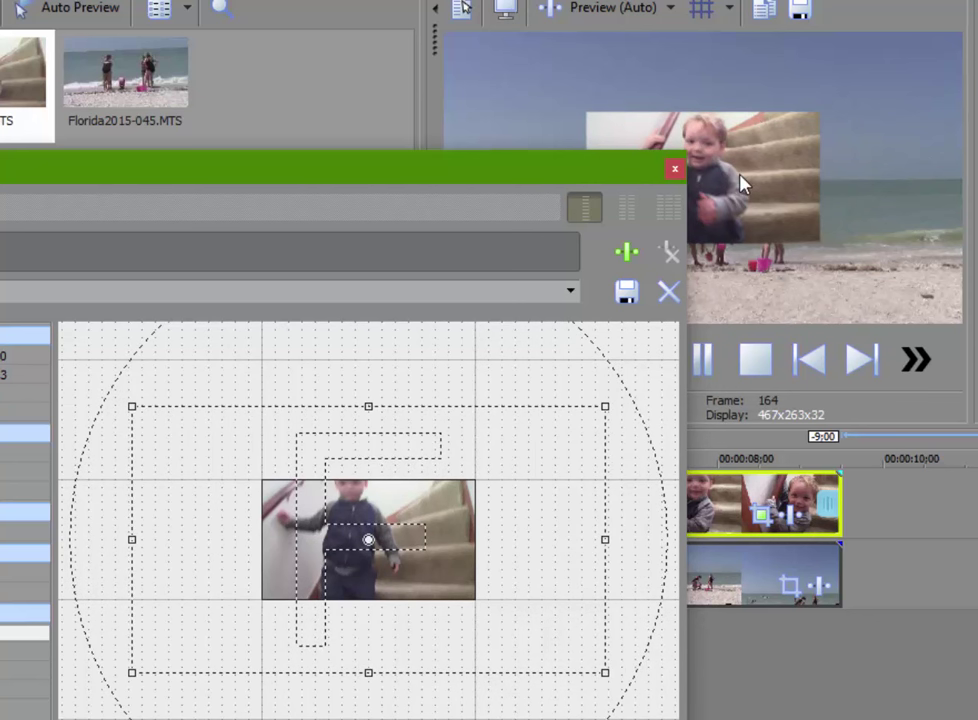
Move the stairs inset to the upper left, crop center at X 1,960, Y 1,030
{"action": "left_click_drag", "start_coordinate": [225, 456], "coordinate": [423, 589]}
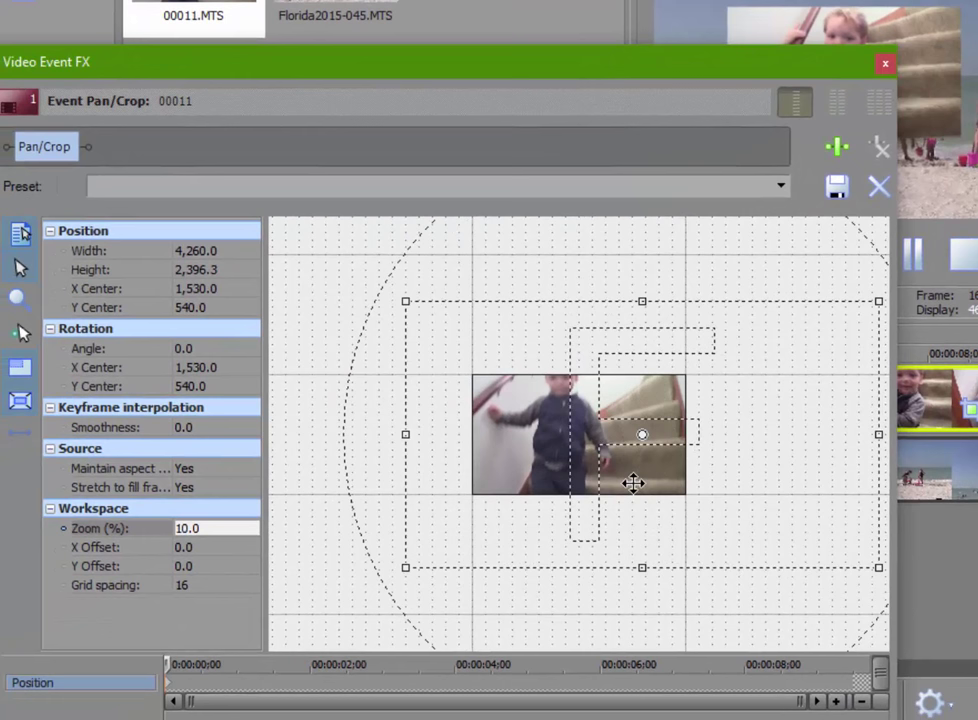
{"action": "left_click_drag", "start_coordinate": [380, 454], "coordinate": [531, 441]}
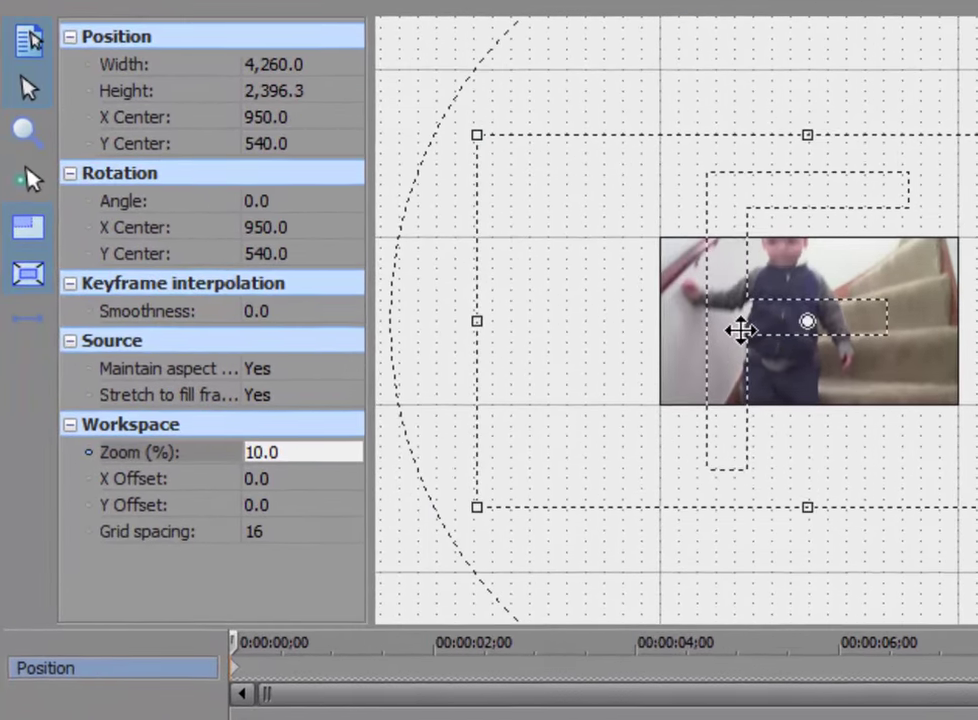
{"action": "left_click_drag", "start_coordinate": [741, 331], "coordinate": [743, 239]}
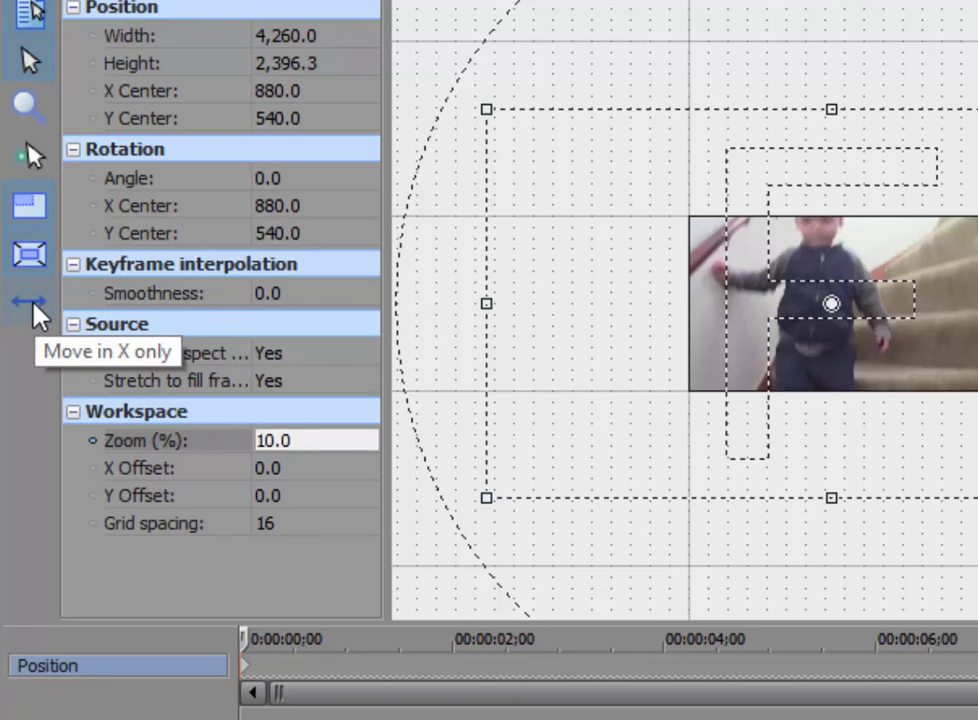
{"action": "left_click", "coordinate": [32, 310]}
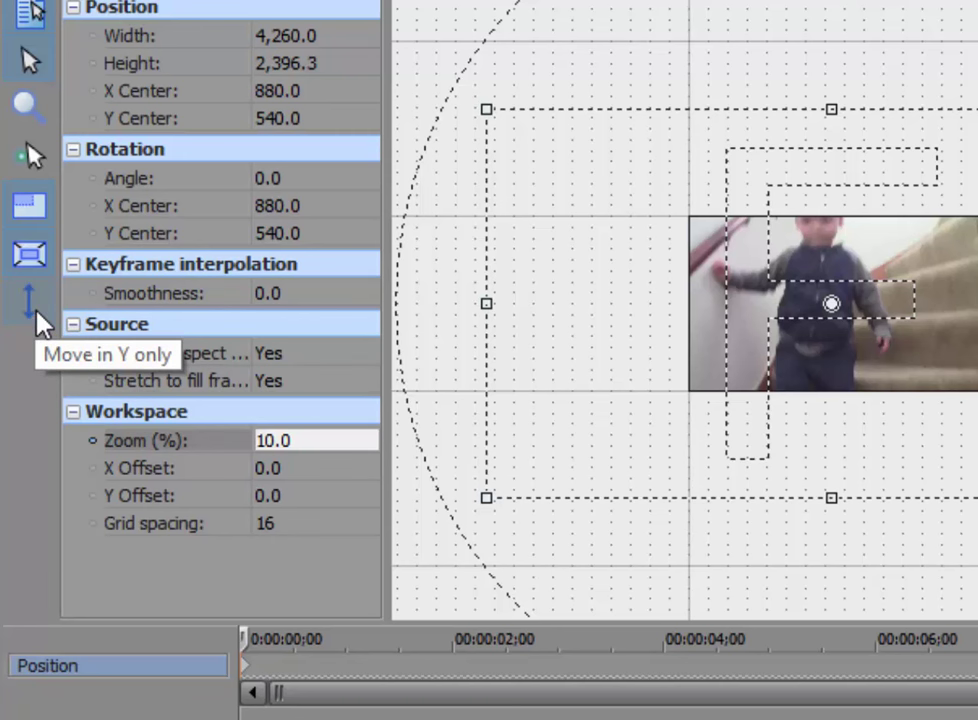
{"action": "left_click", "coordinate": [35, 313]}
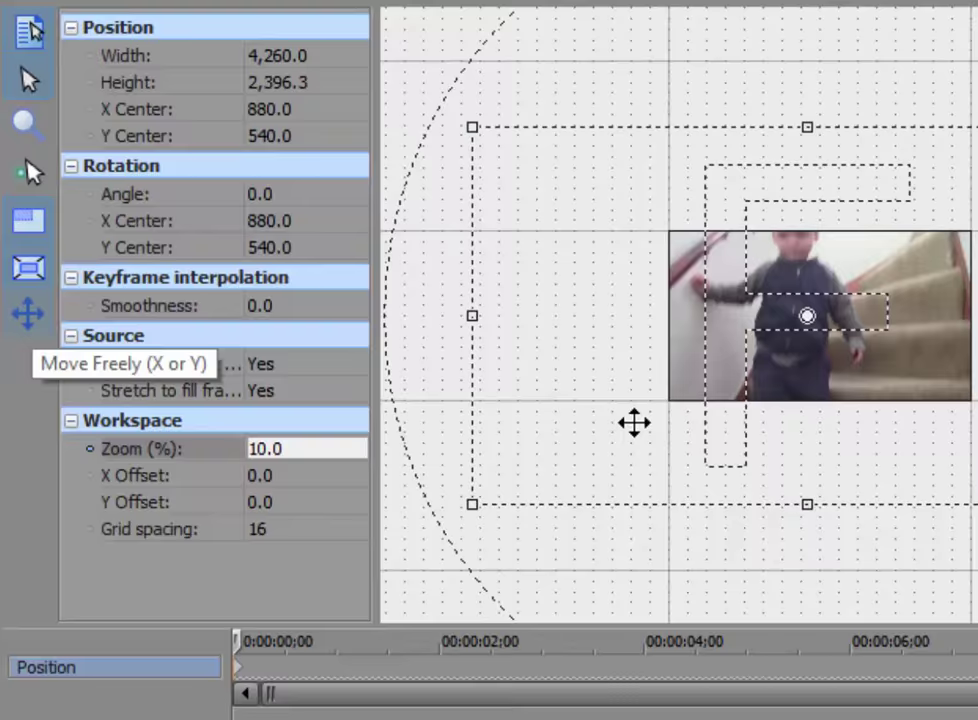
{"action": "left_click_drag", "start_coordinate": [633, 421], "coordinate": [863, 304]}
{"action": "left_click_drag", "start_coordinate": [485, 486], "coordinate": [493, 493]}
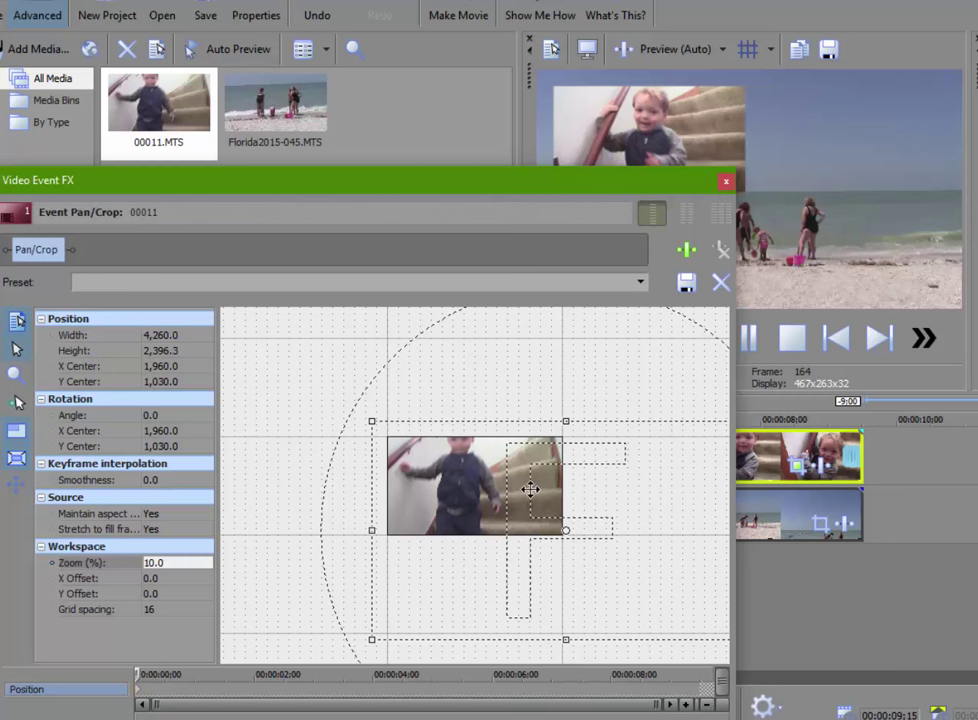
{"action": "left_click", "coordinate": [727, 182]}
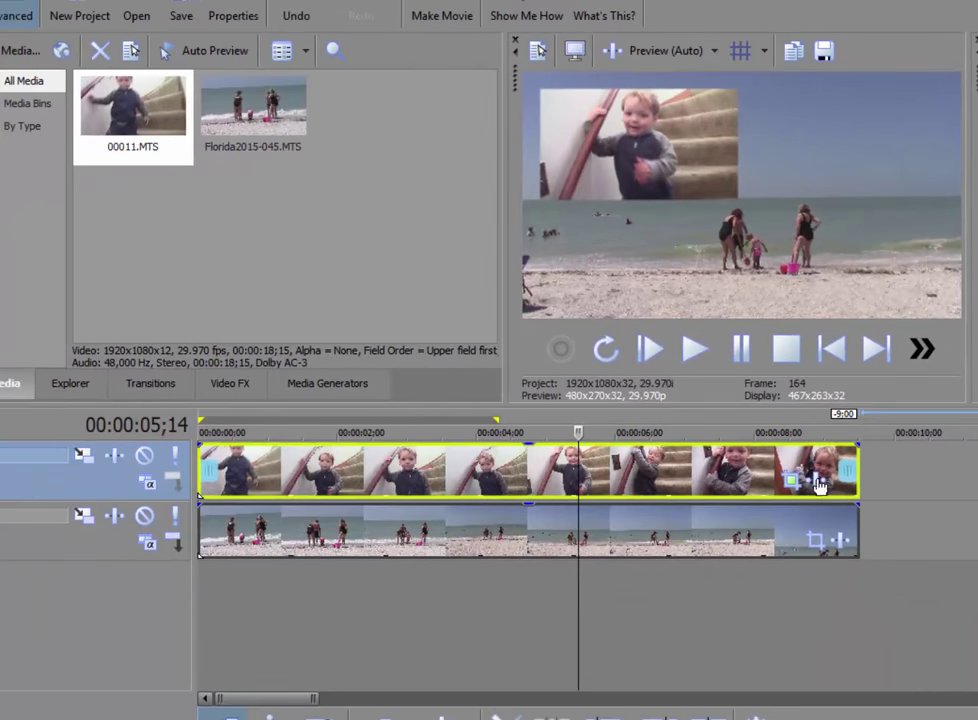
Enlarge the stairs inset to a 3,339.9 × 1,878.7 crop centered at 1,565, 839.3
{"action": "left_click", "coordinate": [795, 483]}
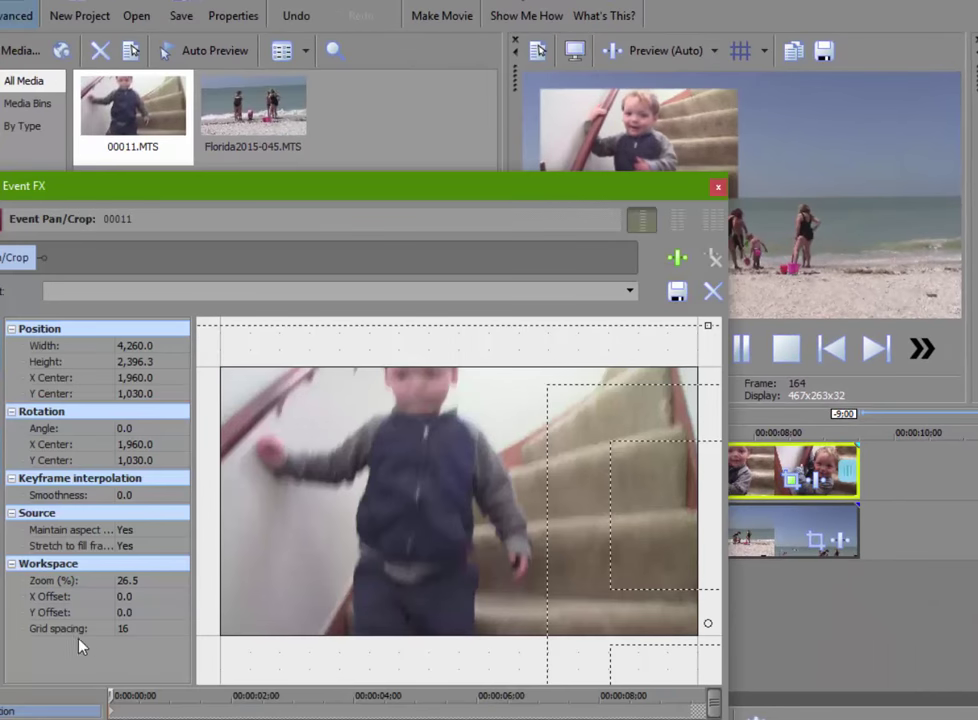
{"action": "scroll", "coordinate": [317, 513], "scroll_direction": "down", "scroll_amount": 6}
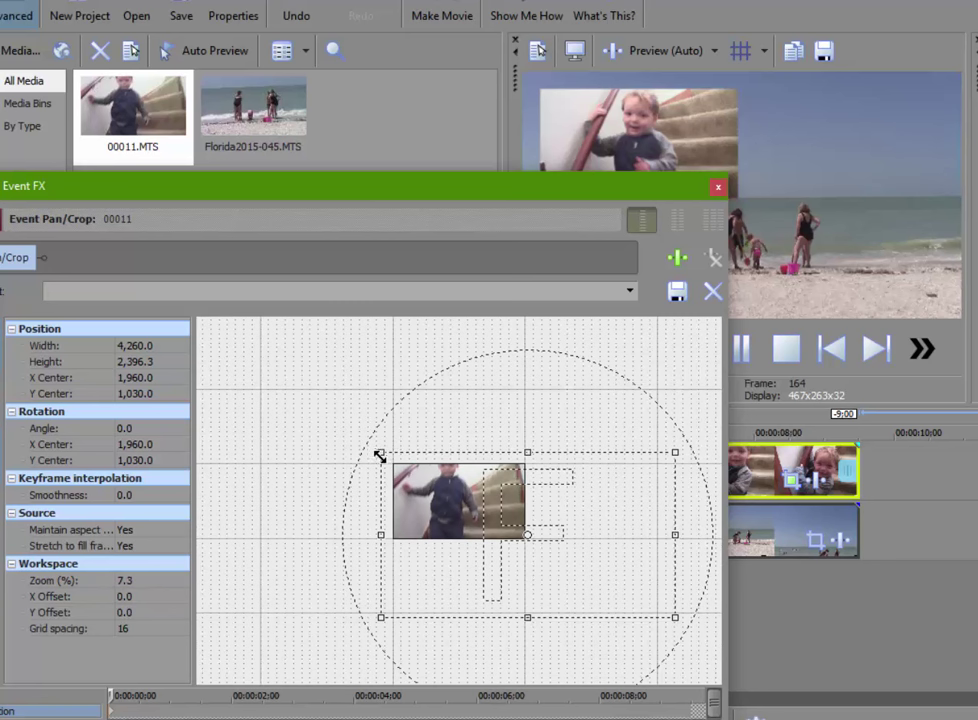
{"action": "left_click_drag", "start_coordinate": [381, 455], "coordinate": [413, 470]}
{"action": "left_click_drag", "start_coordinate": [516, 502], "coordinate": [476, 481]}
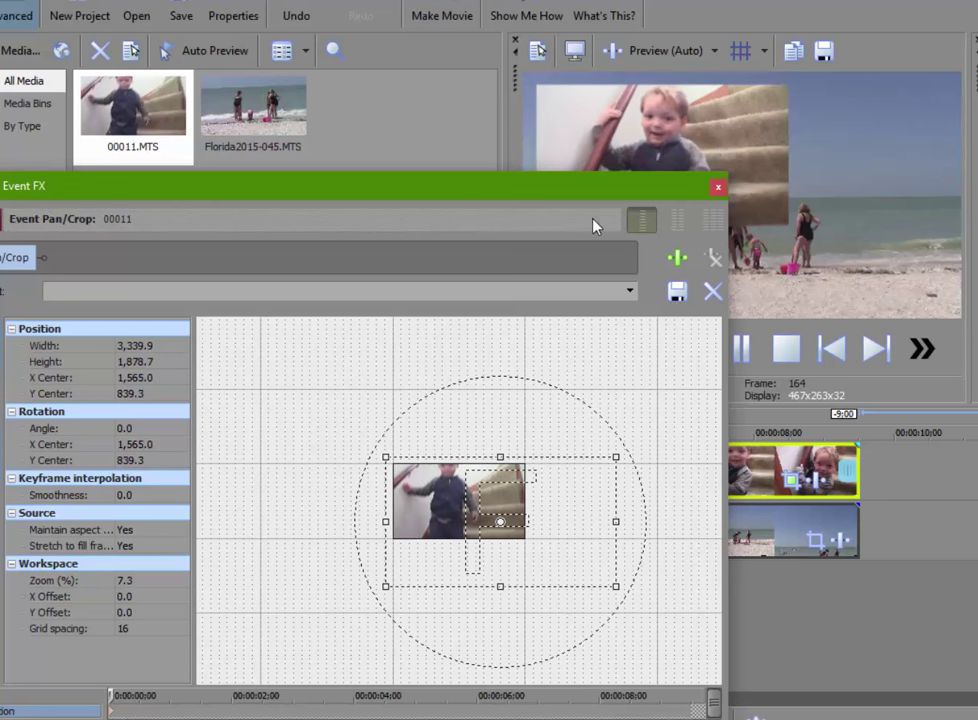
{"action": "left_click", "coordinate": [718, 186]}
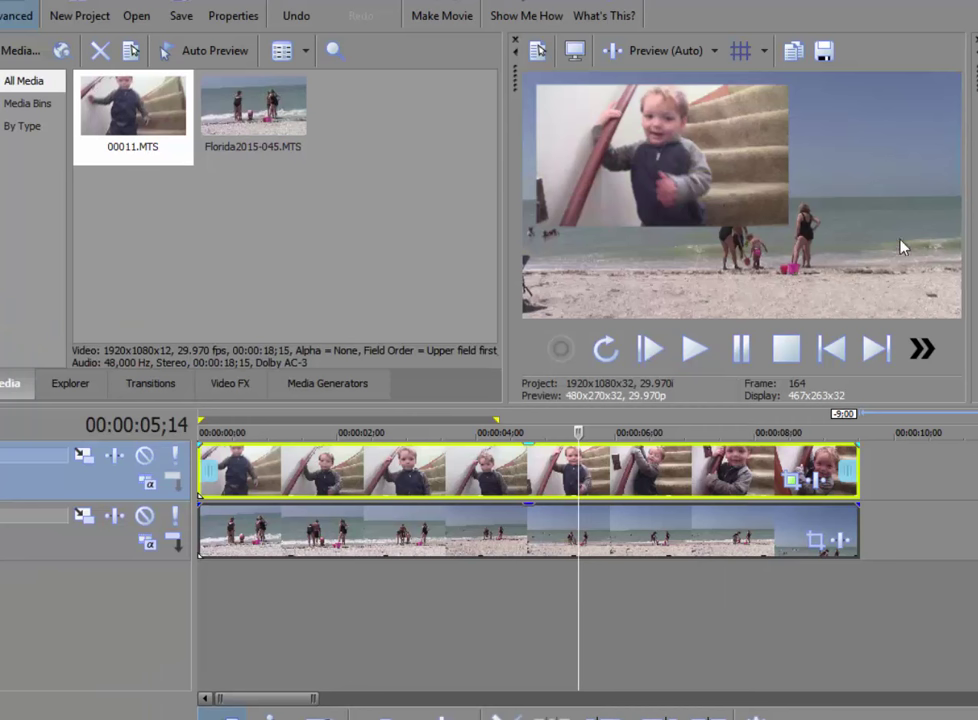
Enlarge the beach event's pan/crop frame so the footage becomes a lower-right inset on black
{"action": "left_click", "coordinate": [816, 542]}
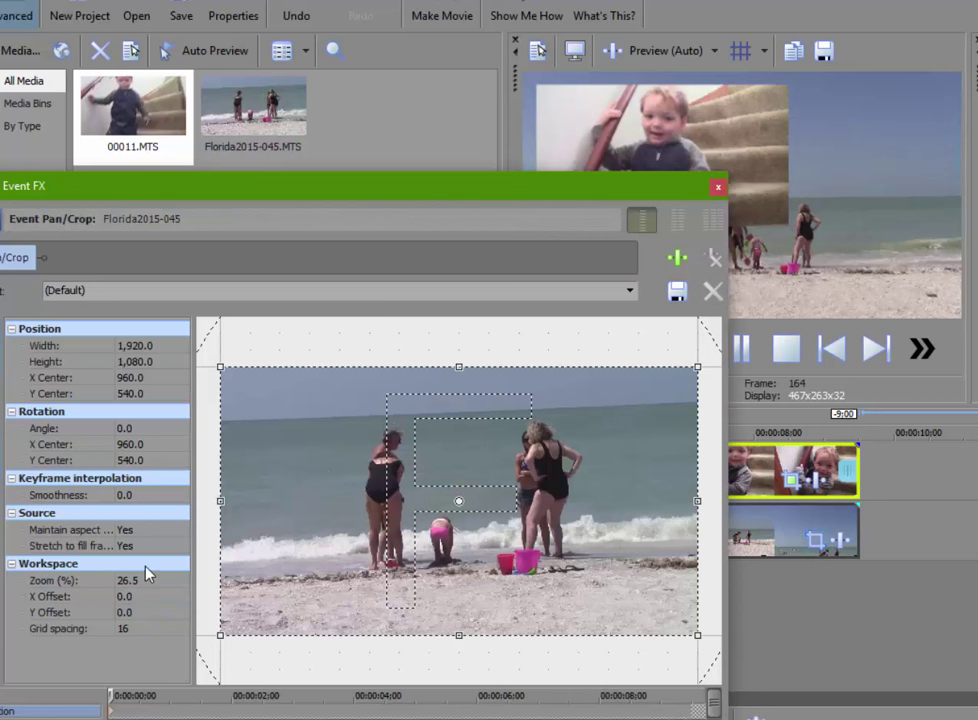
{"action": "scroll", "coordinate": [290, 505], "scroll_direction": "down", "scroll_amount": 8}
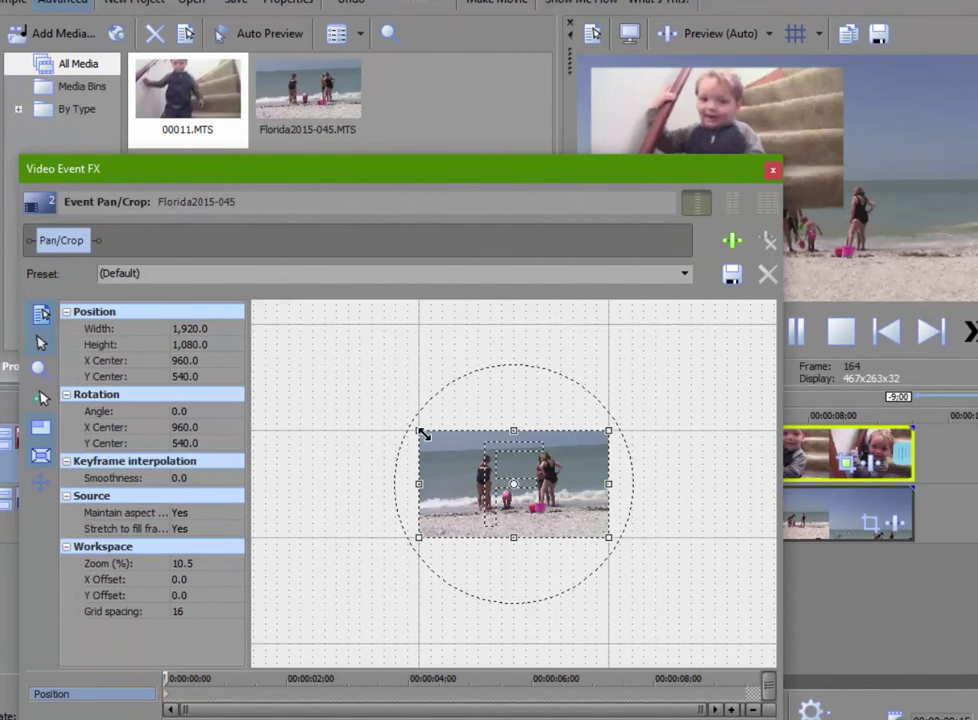
{"action": "left_click_drag", "start_coordinate": [424, 435], "coordinate": [325, 375]}
{"action": "left_click_drag", "start_coordinate": [600, 473], "coordinate": [518, 428]}
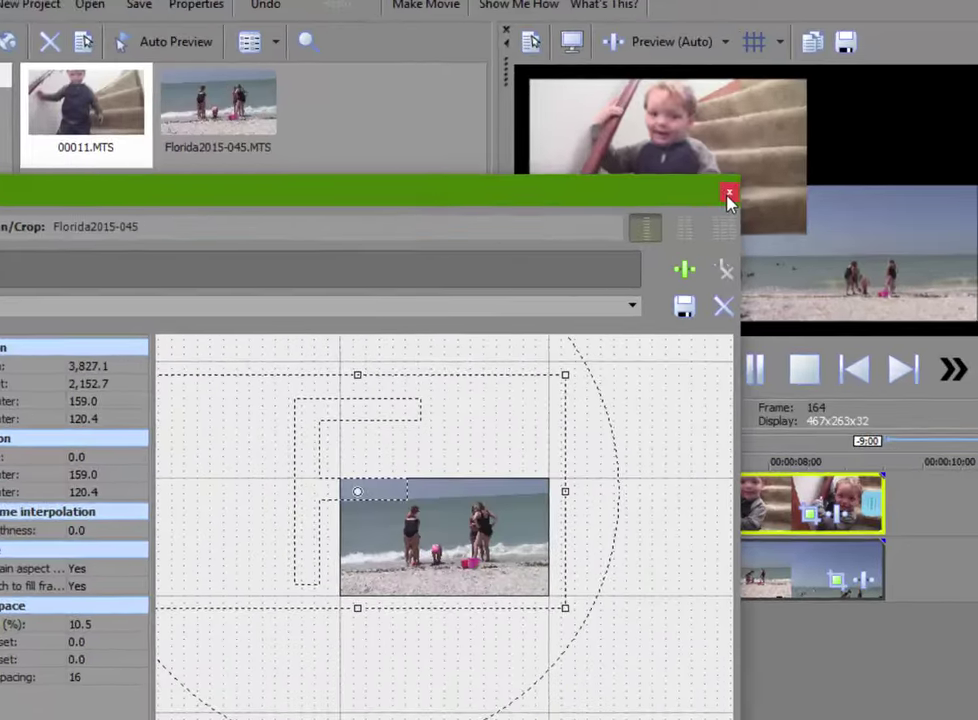
{"action": "left_click", "coordinate": [772, 170]}
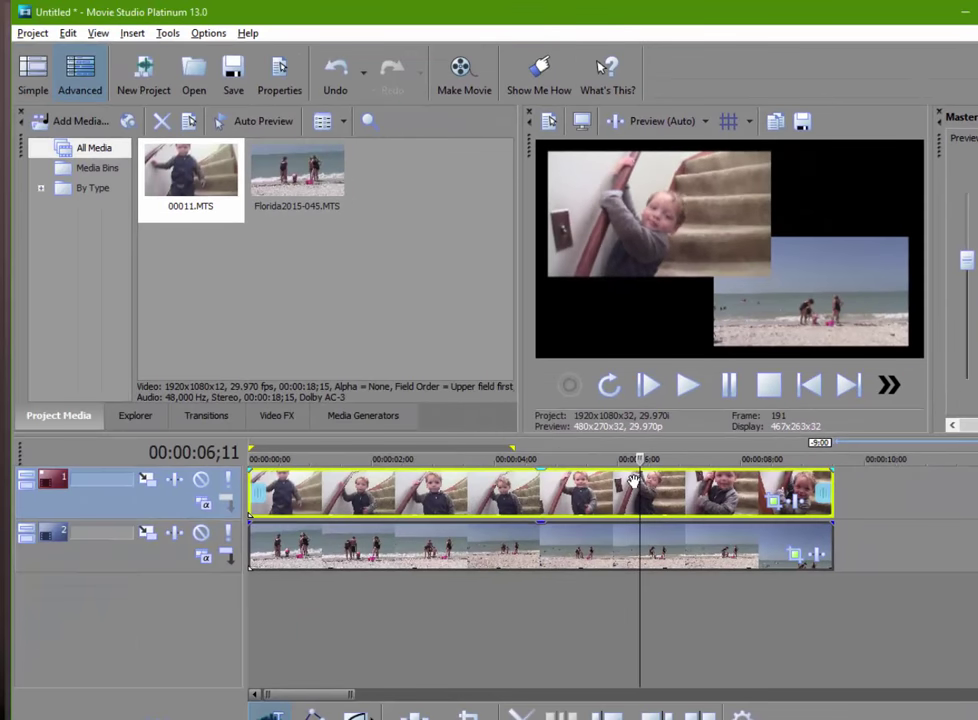
Reset the beach clip's pan/crop to the (Default) preset at workspace zoom 10
{"action": "left_click", "coordinate": [795, 556]}
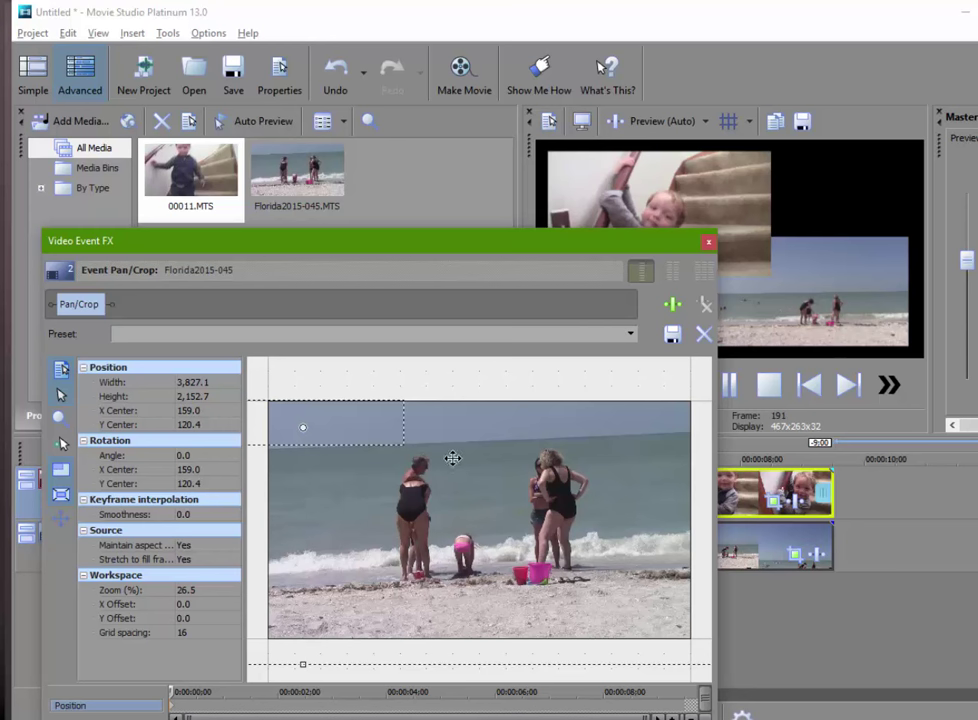
{"action": "scroll", "coordinate": [193, 600], "scroll_direction": "down", "scroll_amount": 5}
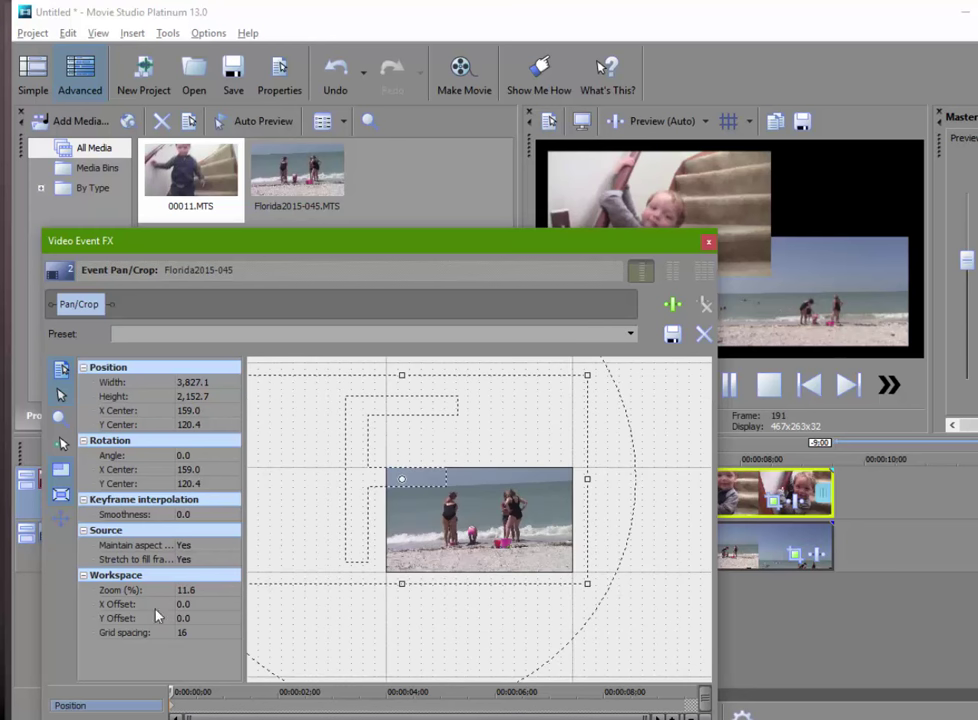
{"action": "left_click", "coordinate": [189, 591]}
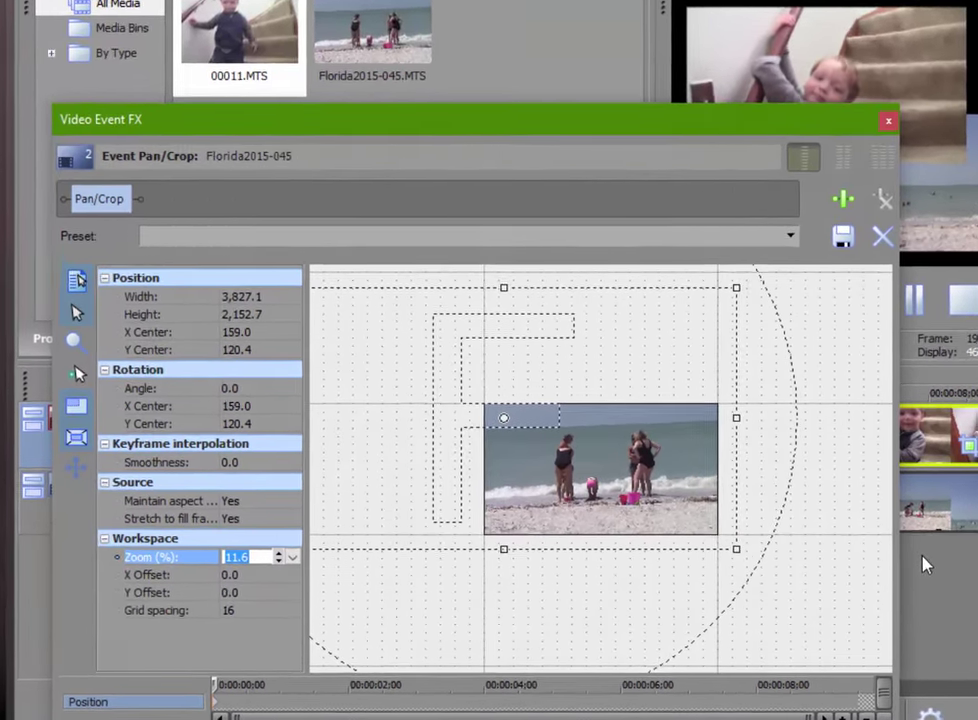
{"action": "type", "text": "10"}
{"action": "key", "text": "Return"}
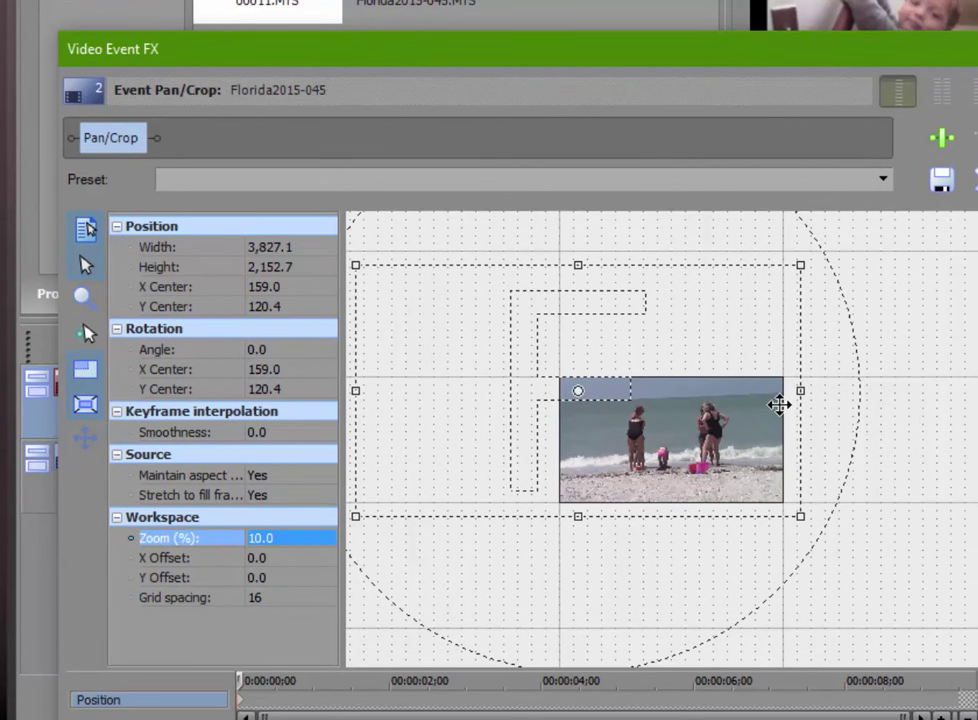
{"action": "left_click", "coordinate": [884, 179]}
{"action": "left_click", "coordinate": [277, 201]}
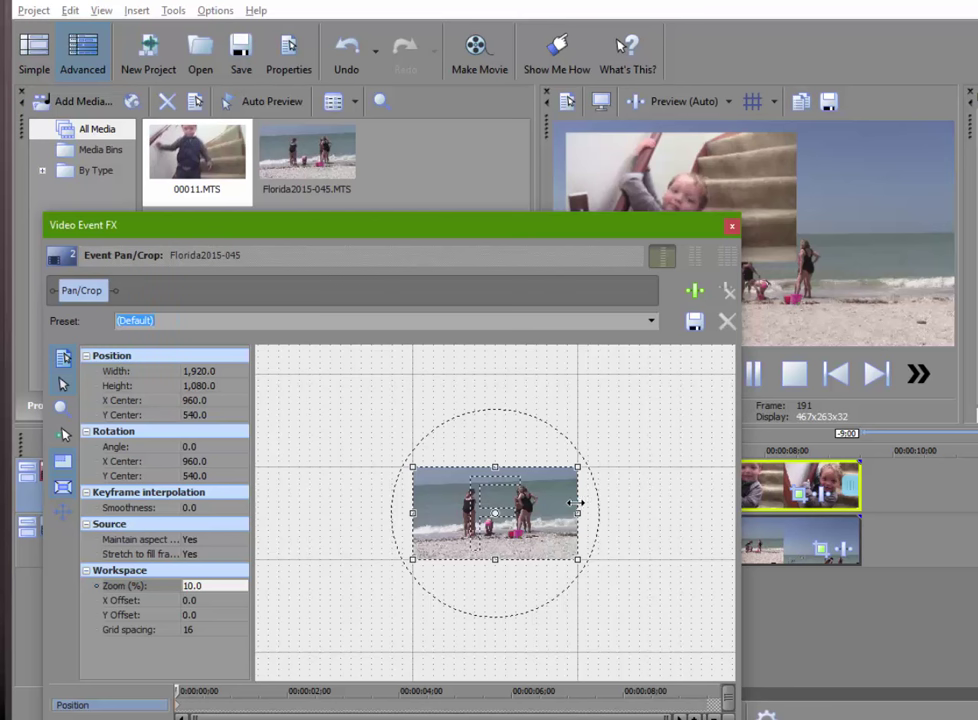
Shift the beach frame to center at 520, 550 so the footage sits right
{"action": "left_click", "coordinate": [548, 511]}
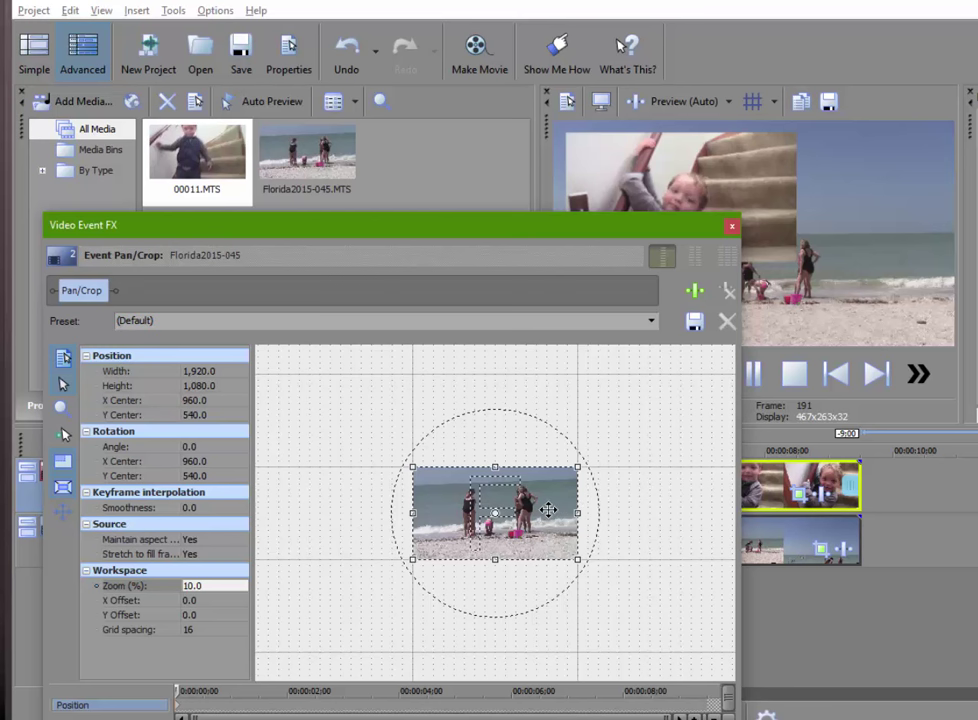
{"action": "left_click_drag", "start_coordinate": [548, 511], "coordinate": [509, 514]}
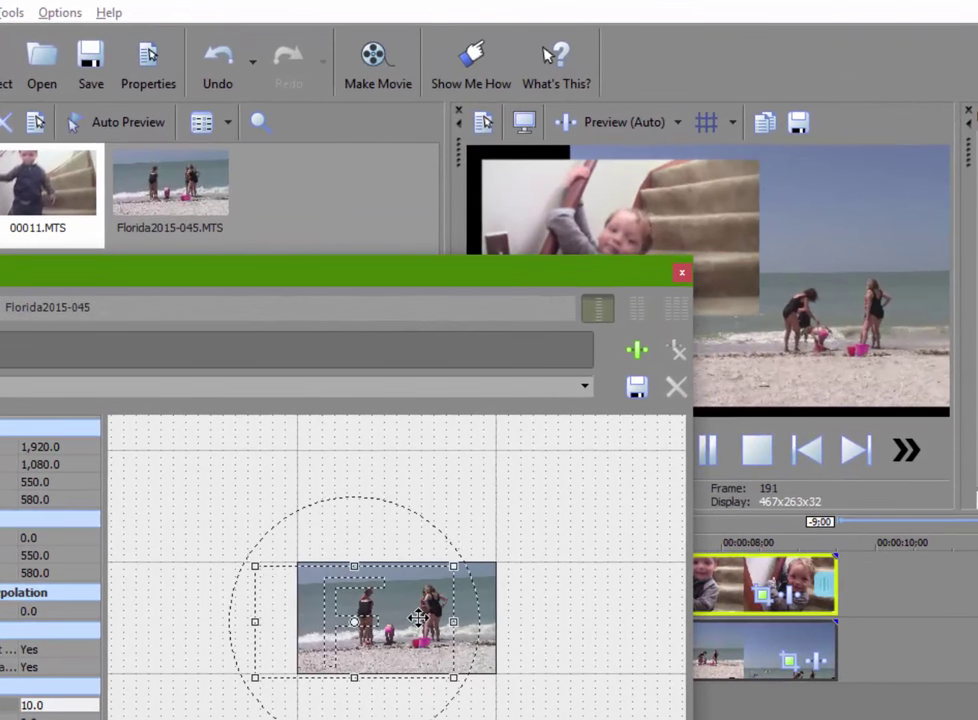
{"action": "left_click_drag", "start_coordinate": [418, 619], "coordinate": [415, 610]}
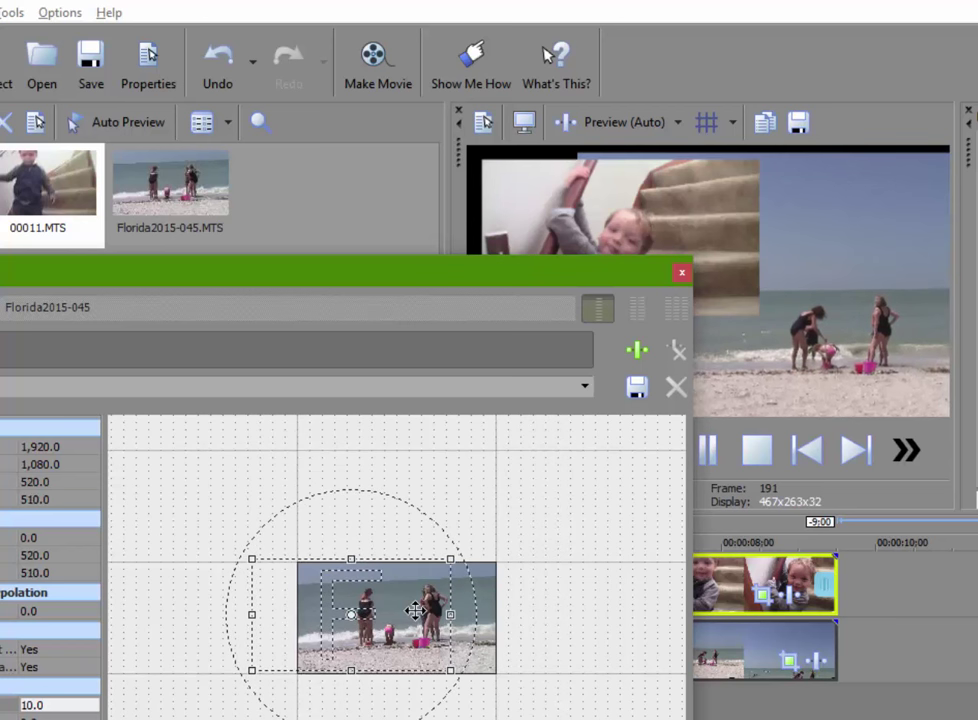
{"action": "left_click", "coordinate": [681, 272]}
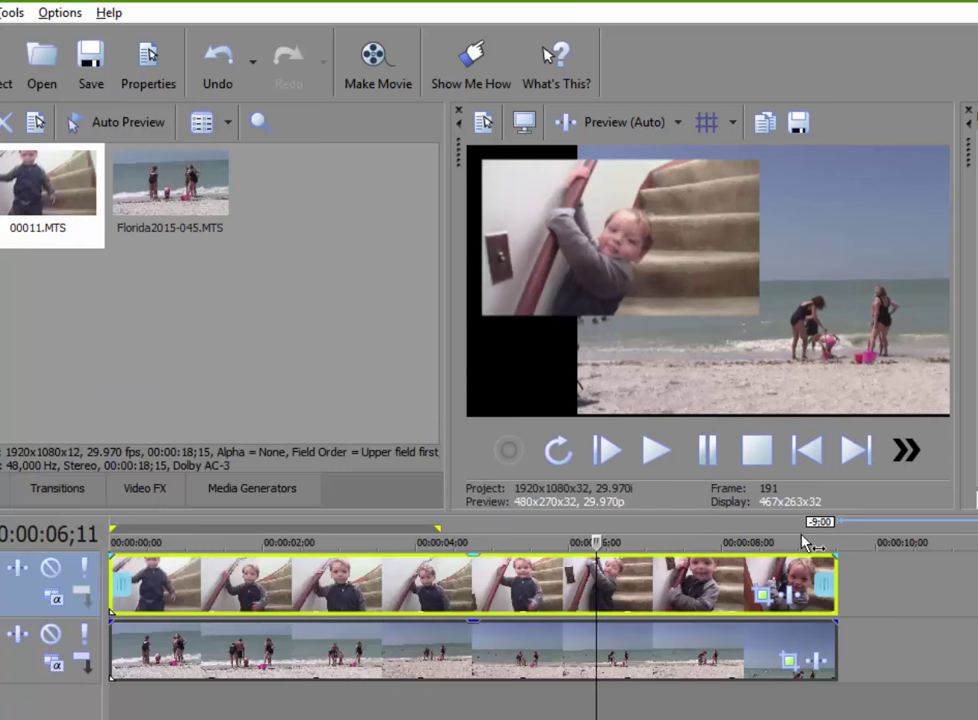
Reset the stairs clip's pan/crop to (Default) and turn off Lock Aspect Ratio
{"action": "left_click", "coordinate": [760, 600]}
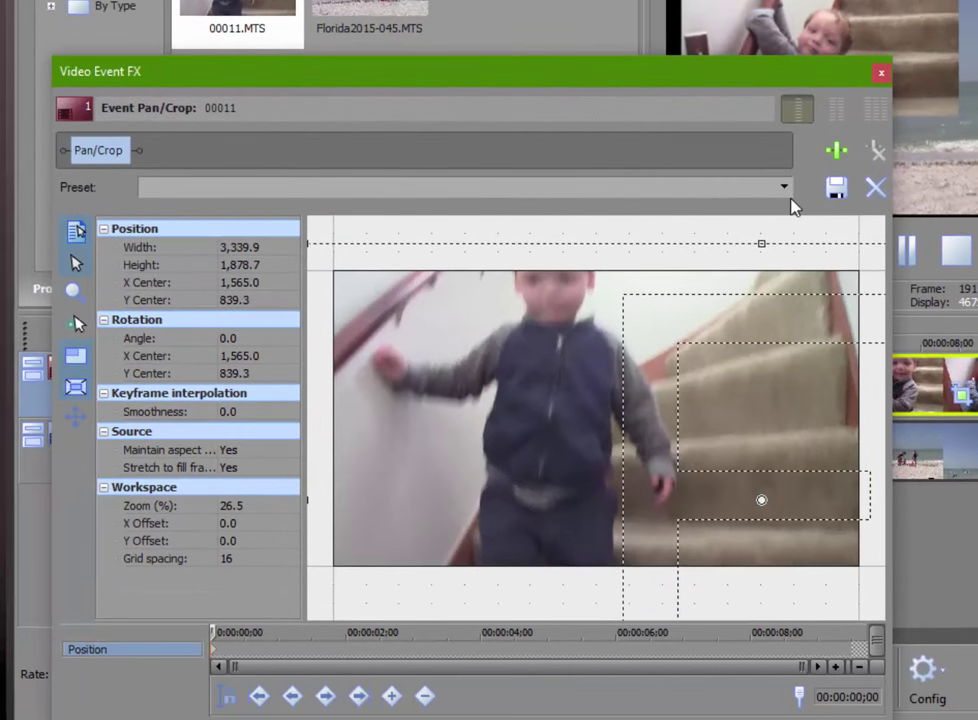
{"action": "left_click", "coordinate": [785, 188]}
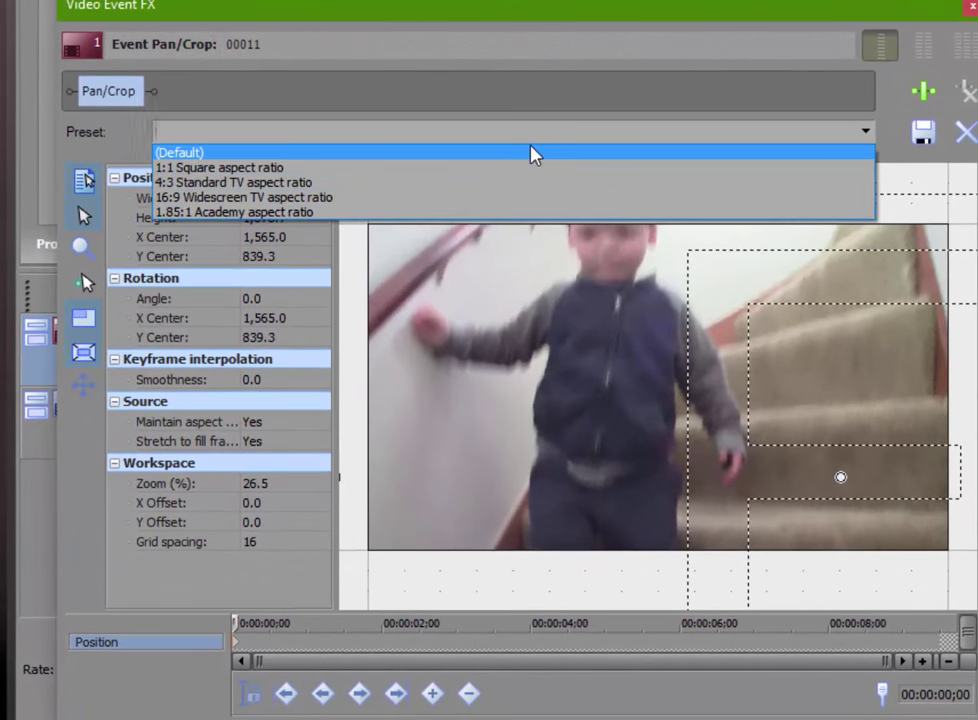
{"action": "left_click", "coordinate": [533, 153]}
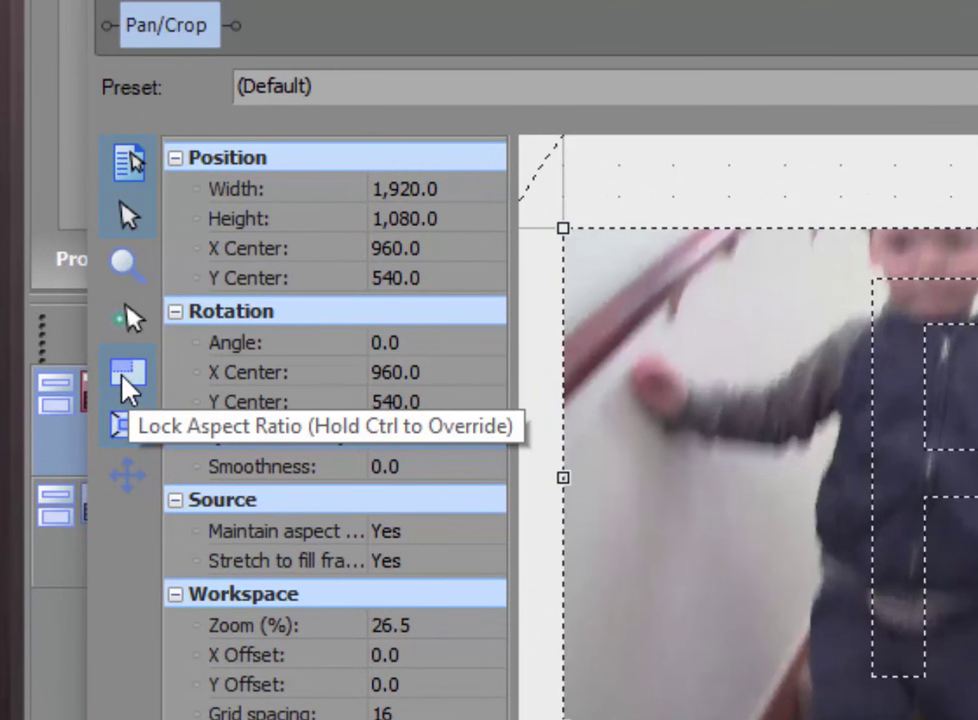
{"action": "left_click", "coordinate": [127, 372]}
{"action": "left_click_drag", "start_coordinate": [373, 65], "coordinate": [205, 228]}
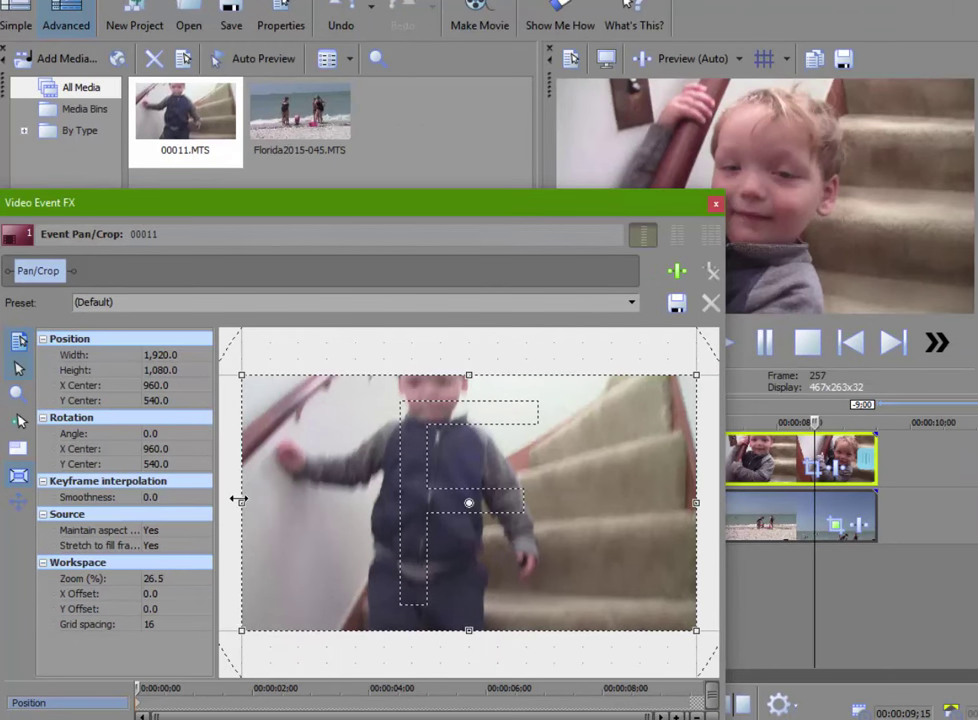
Narrow the stairs crop to 1,277.7 wide and center it on the boy
{"action": "left_click_drag", "start_coordinate": [241, 501], "coordinate": [303, 485]}
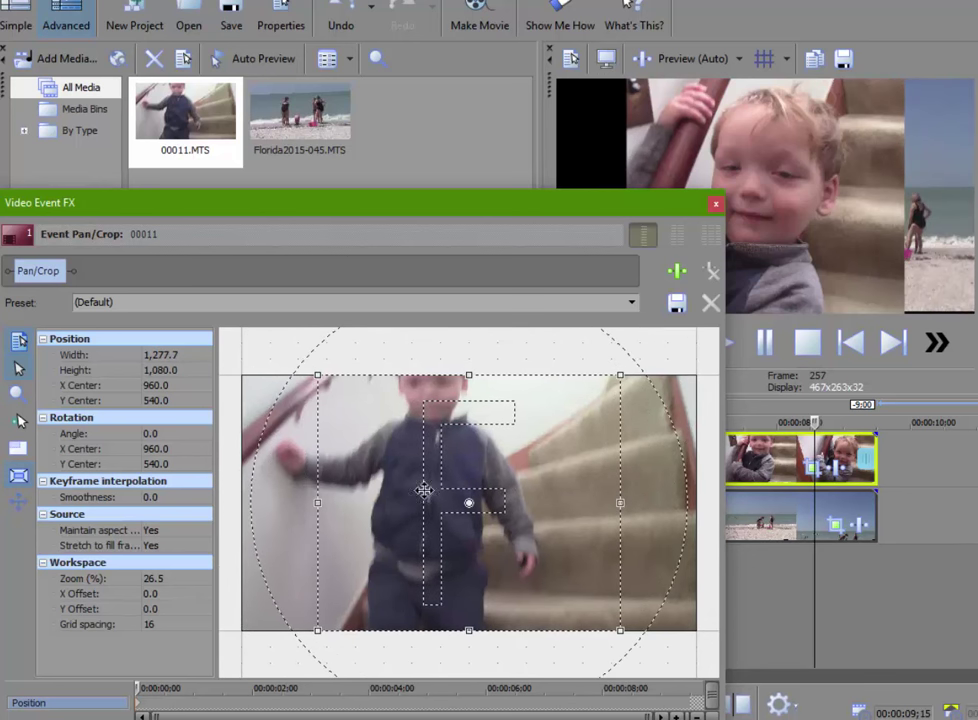
{"action": "left_click_drag", "start_coordinate": [550, 491], "coordinate": [506, 486]}
{"action": "left_click_drag", "start_coordinate": [454, 540], "coordinate": [453, 549]}
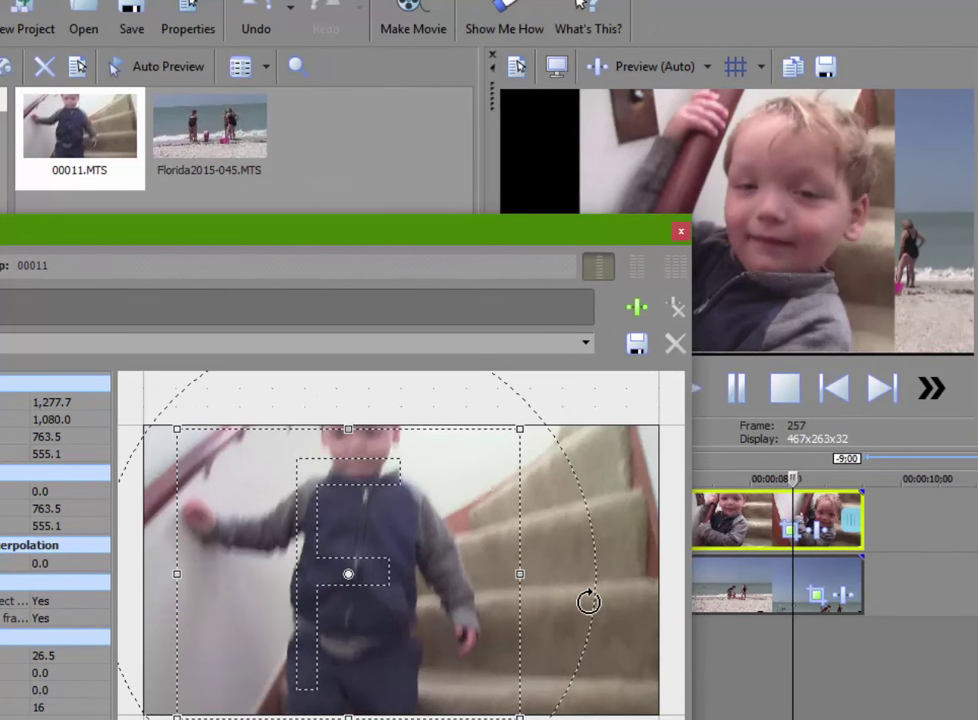
{"action": "left_click_drag", "start_coordinate": [502, 589], "coordinate": [504, 583]}
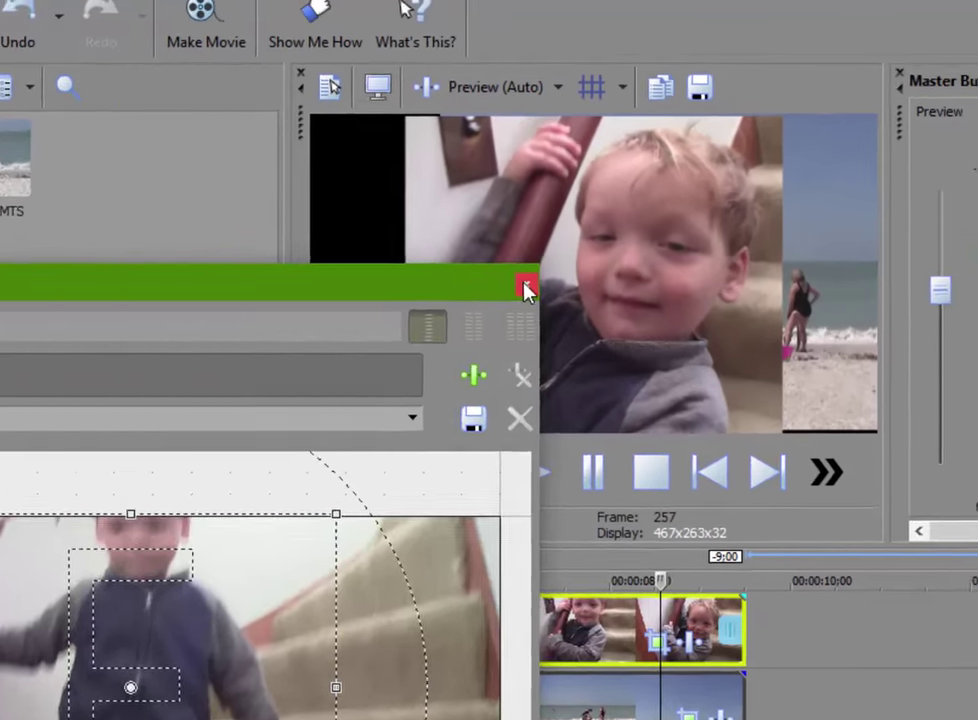
{"action": "left_click", "coordinate": [680, 231]}
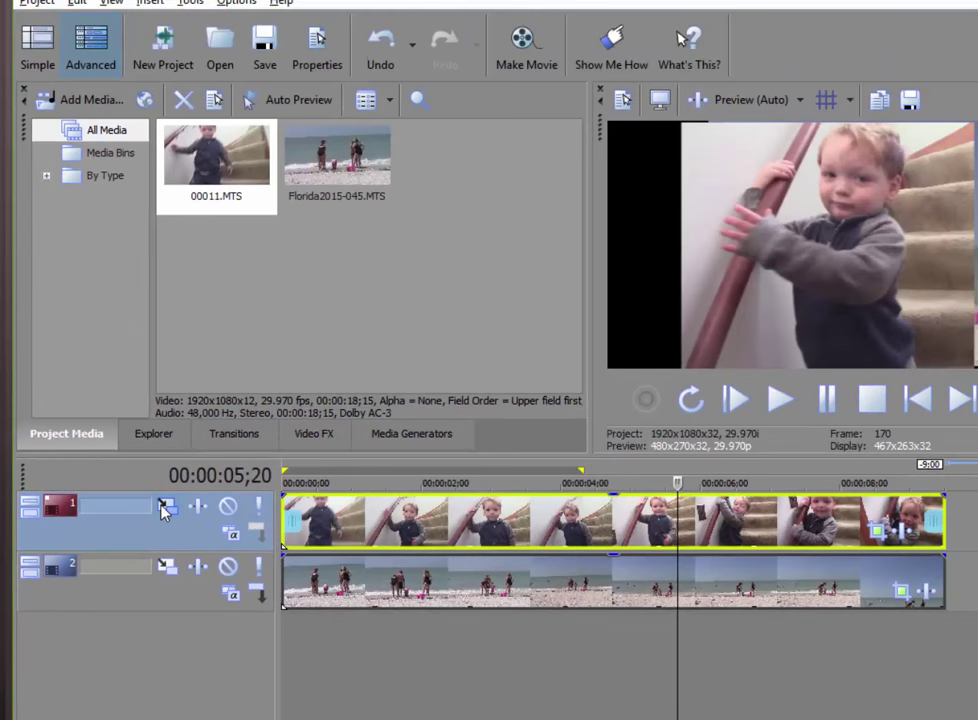
Slide track 1's Track Motion frame to X -504 so stairs and beach sit side by side
{"action": "left_click", "coordinate": [166, 508]}
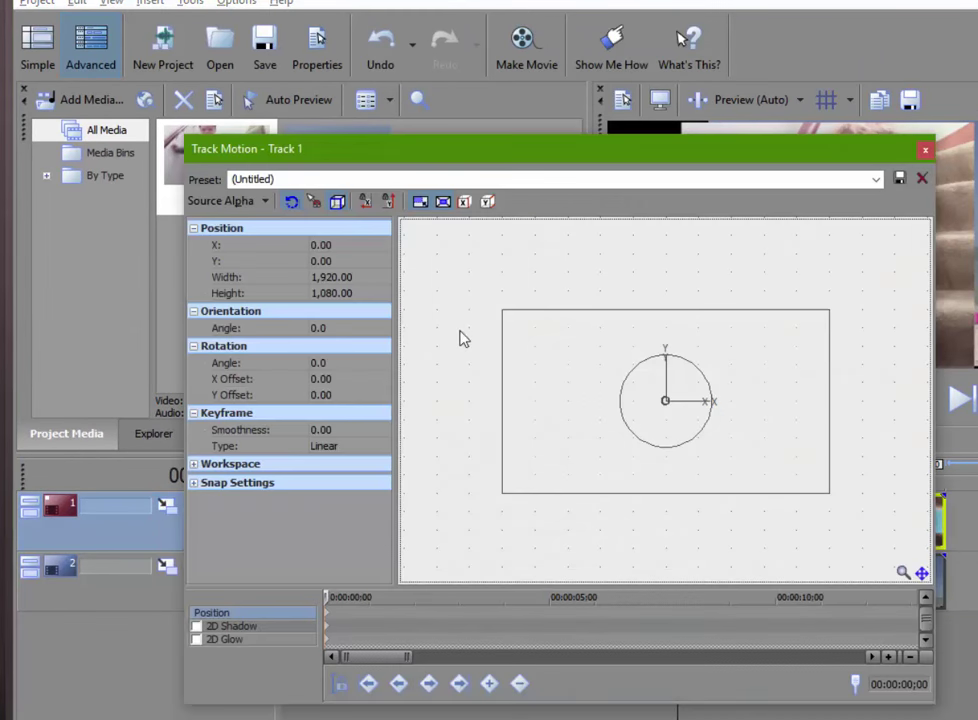
{"action": "left_click_drag", "start_coordinate": [646, 162], "coordinate": [497, 279]}
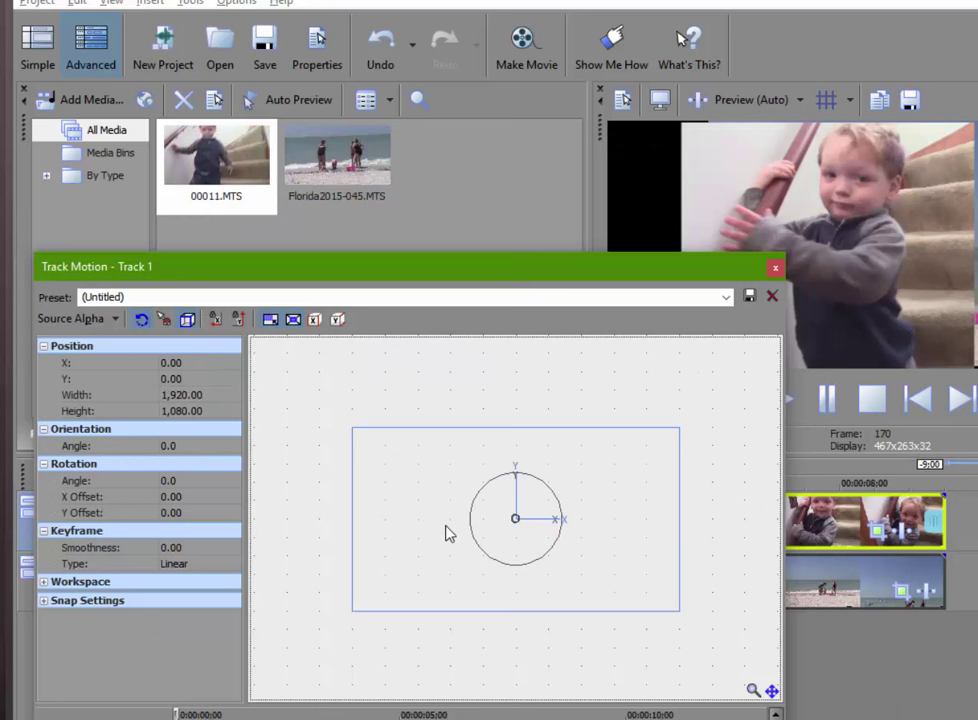
{"action": "left_click_drag", "start_coordinate": [448, 532], "coordinate": [362, 530]}
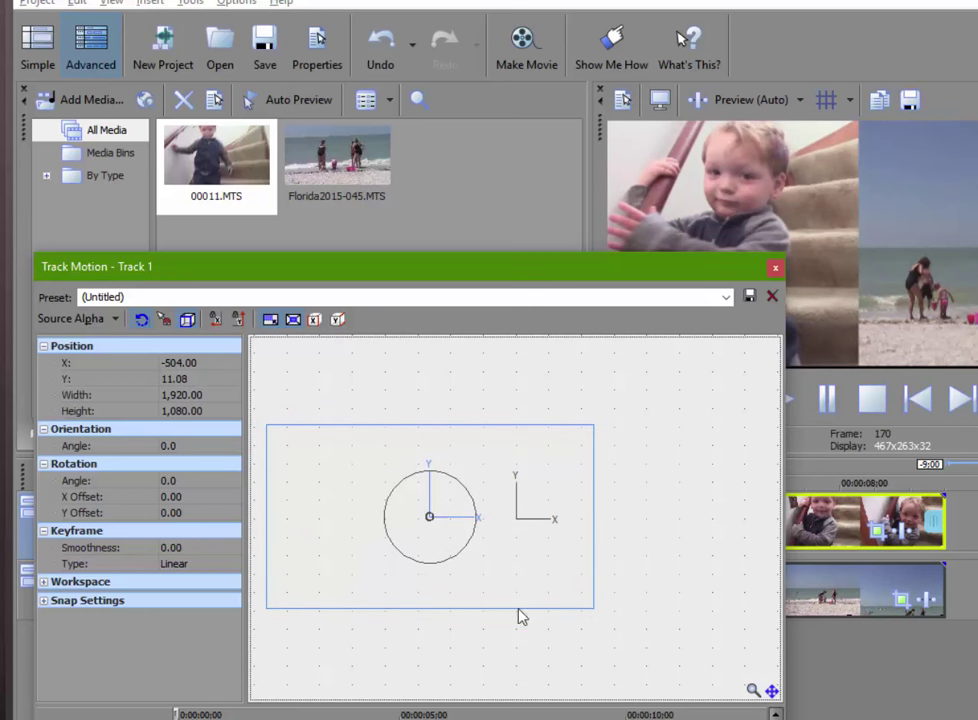
{"action": "left_click", "coordinate": [776, 268]}
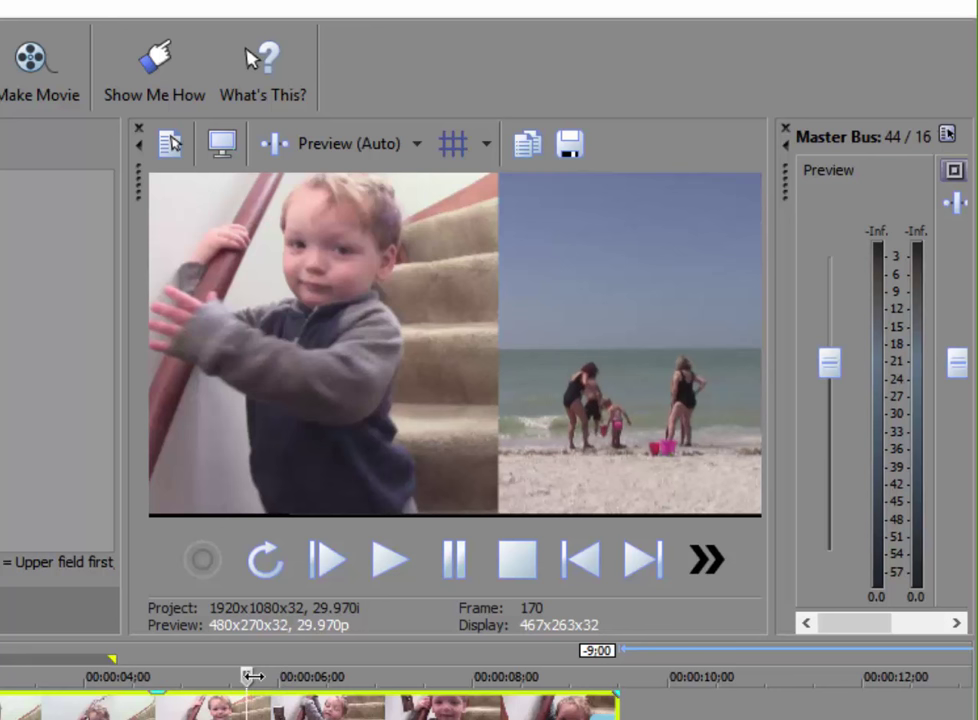
{"action": "left_click_drag", "start_coordinate": [247, 676], "coordinate": [470, 594]}
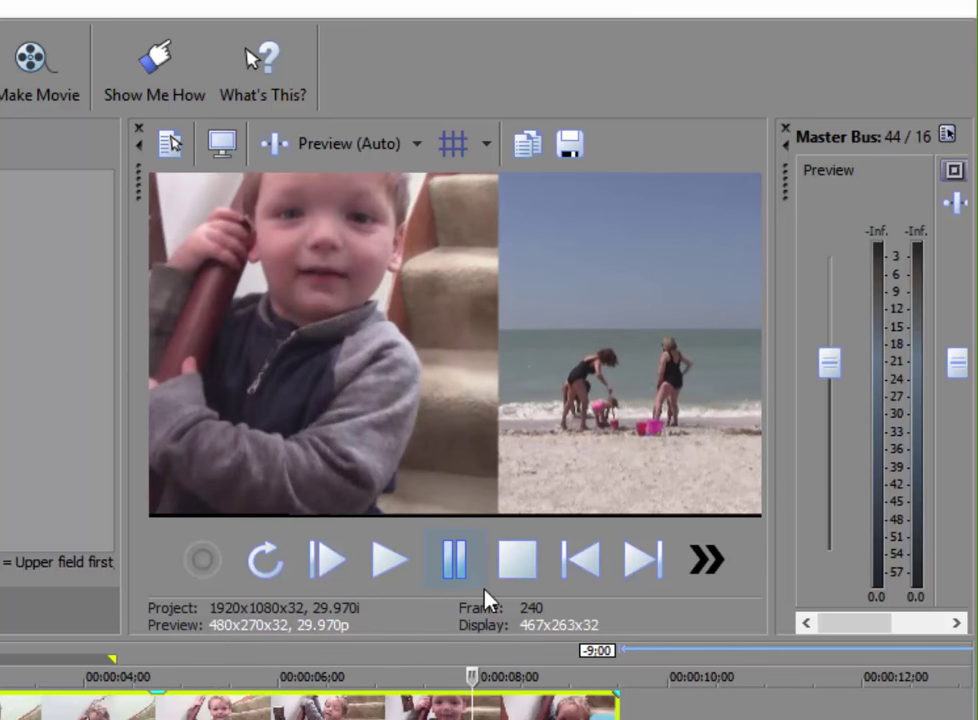